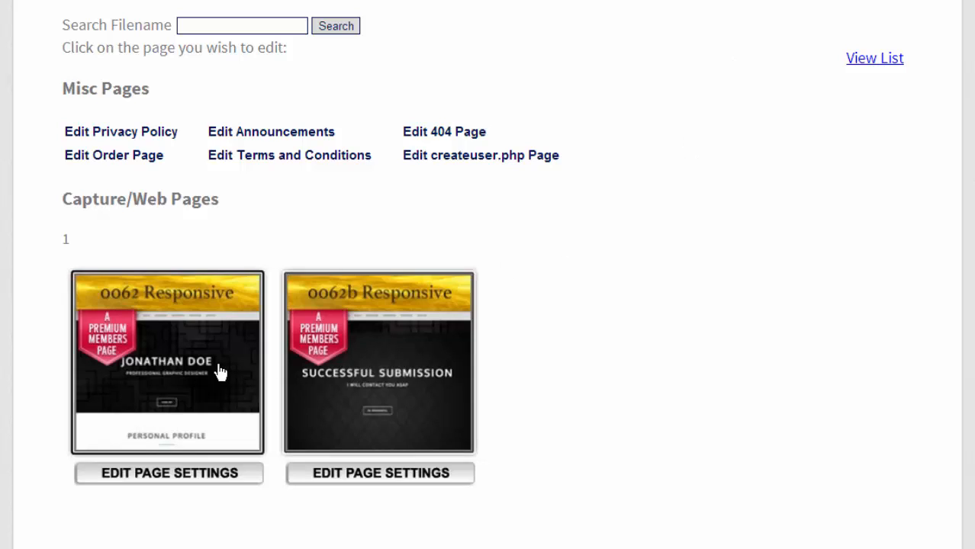
Open the page settings of the 0062 Responsive capture page and go to its page data sections.
click(190, 467)
scroll(200, 460, down, 15)
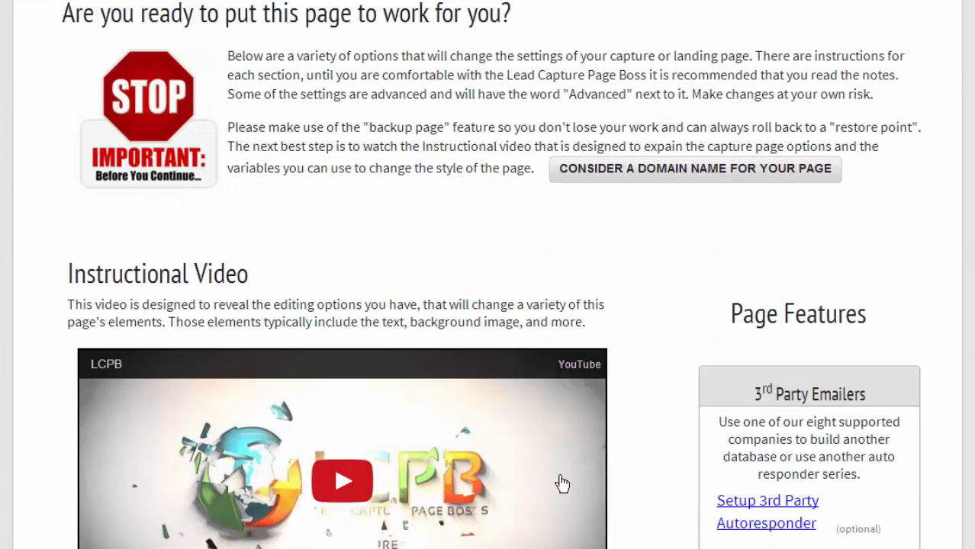
scroll(622, 494, down, 15)
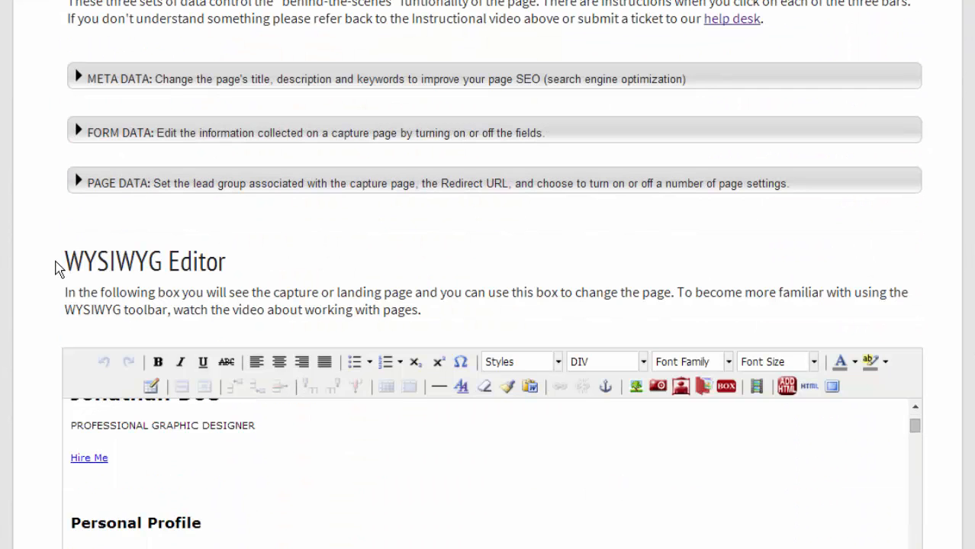
scroll(55, 269, down, 1)
scroll(53, 270, up, 1)
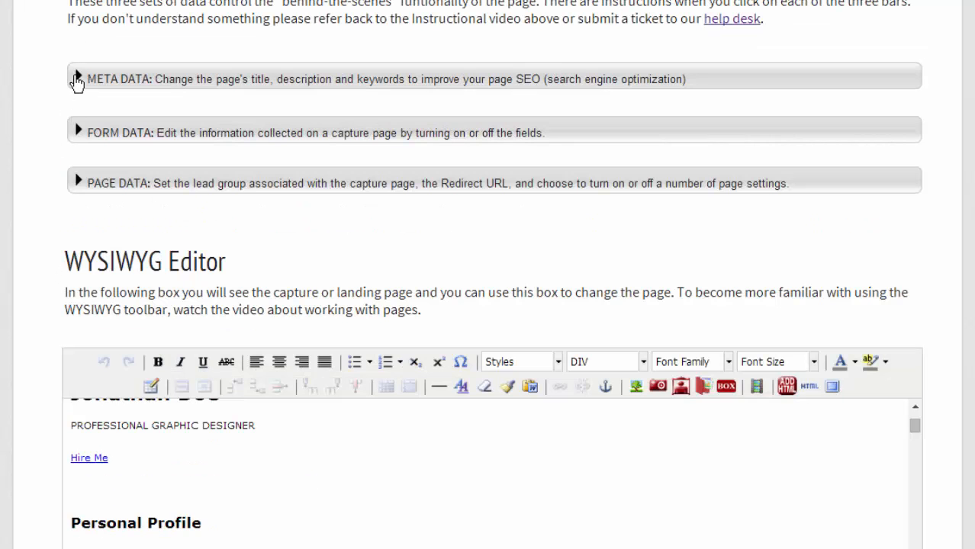
Look over the Meta Data fields and the Page Data settings such as lead group, redirect URL and live chat.
click(75, 80)
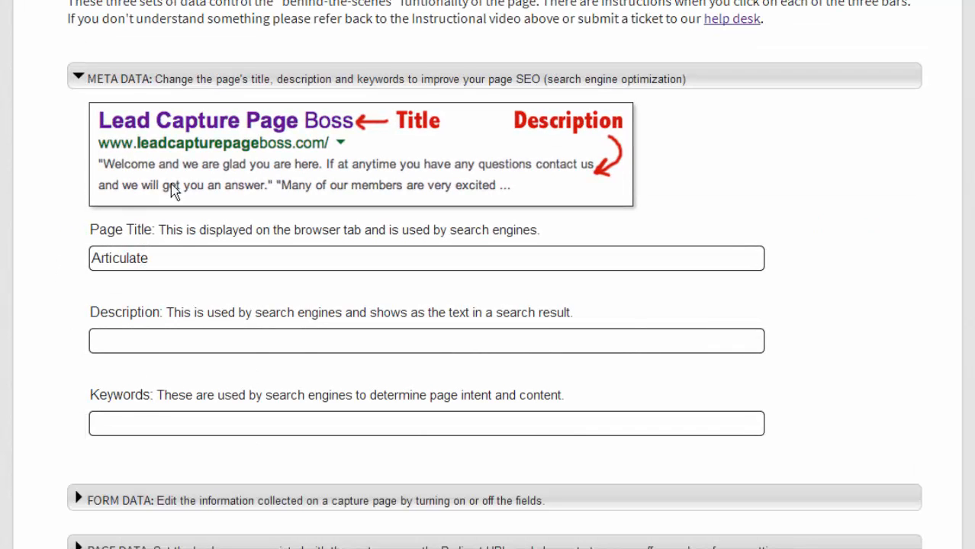
click(77, 80)
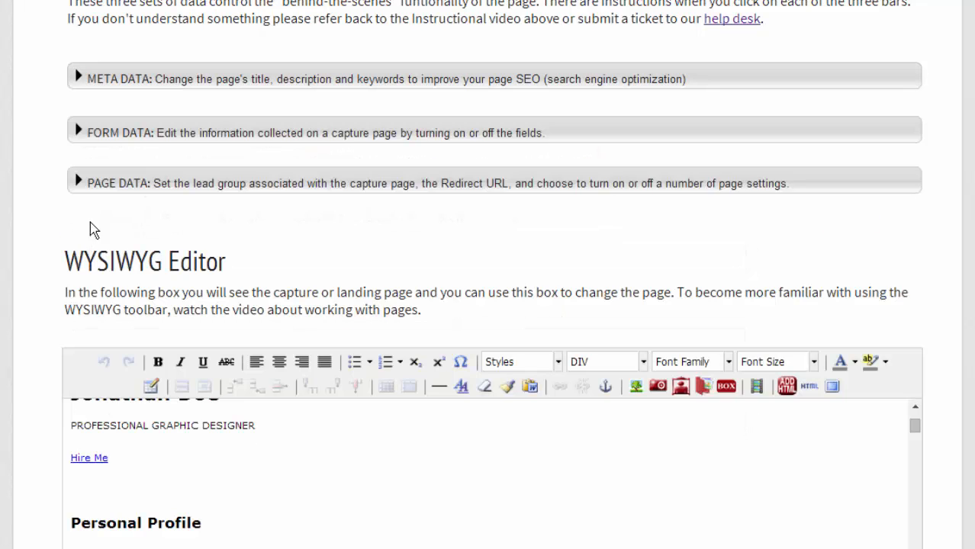
click(79, 183)
scroll(33, 202, down, 2)
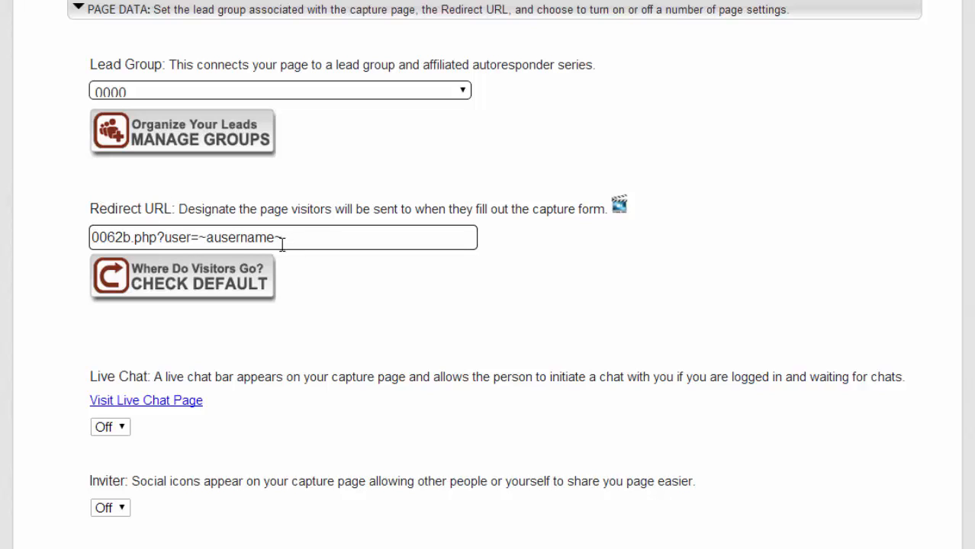
scroll(61, 328, down, 10)
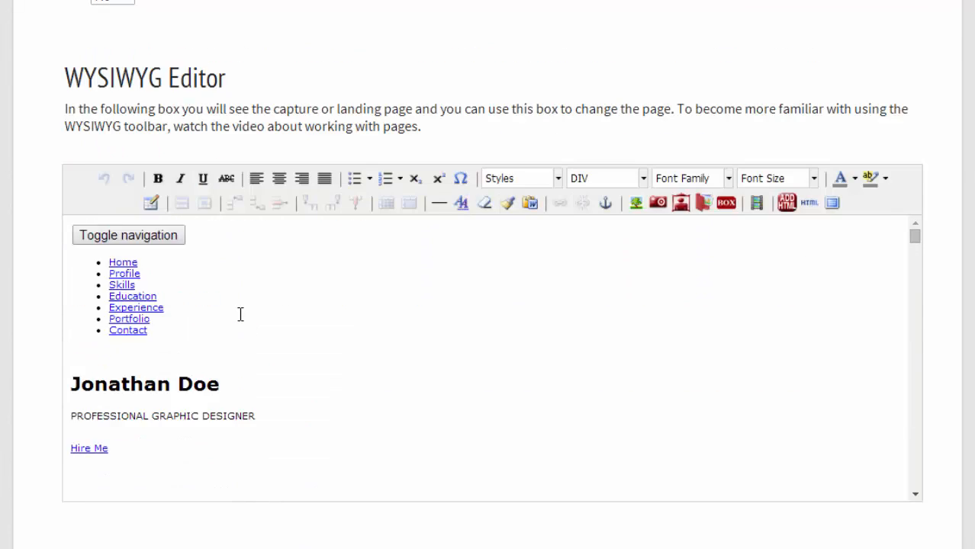
Examine the navigation menu links from Home to Contact in the WYSIWYG editor content.
scroll(244, 351, up, 1)
click(112, 347)
drag(119, 349, 146, 420)
click(132, 371)
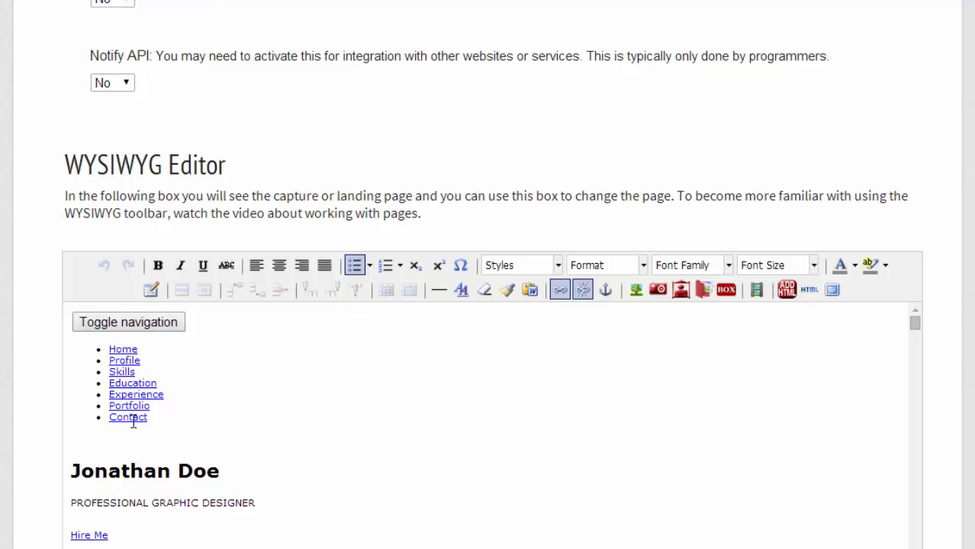
scroll(133, 422, down, 2)
scroll(133, 422, up, 2)
Compare the Skills menu link with the Skills section heading further down in the editor content.
scroll(126, 374, down, 6)
scroll(127, 378, down, 2)
drag(71, 353, 96, 352)
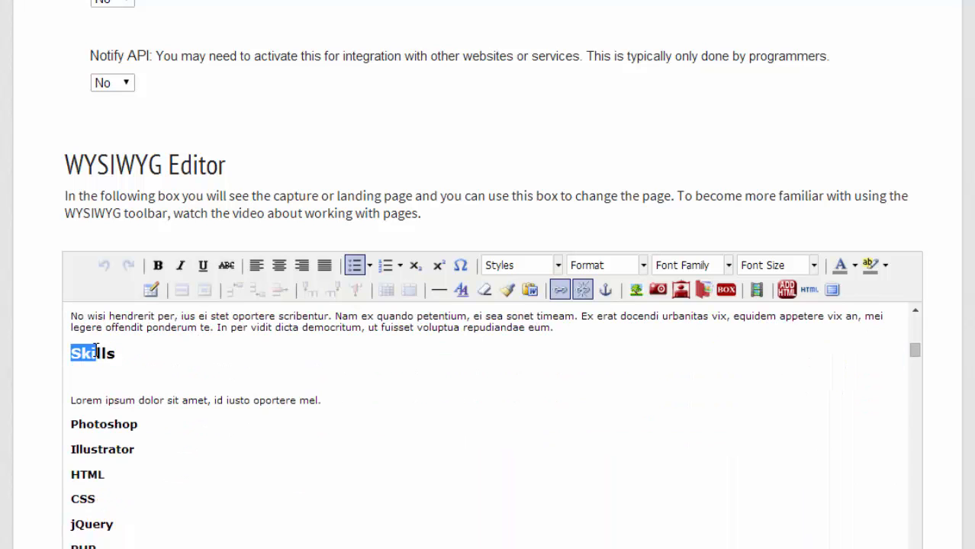
scroll(96, 351, up, 8)
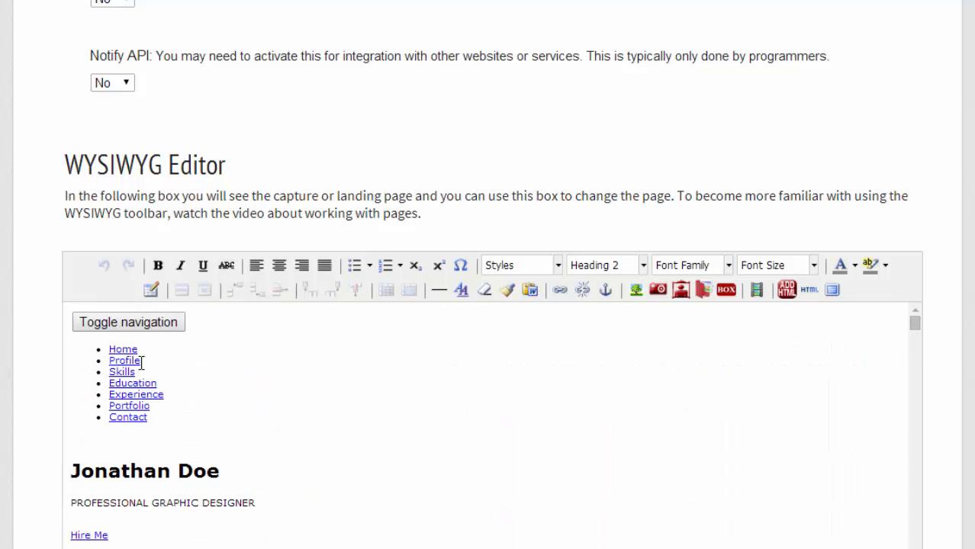
double_click(128, 372)
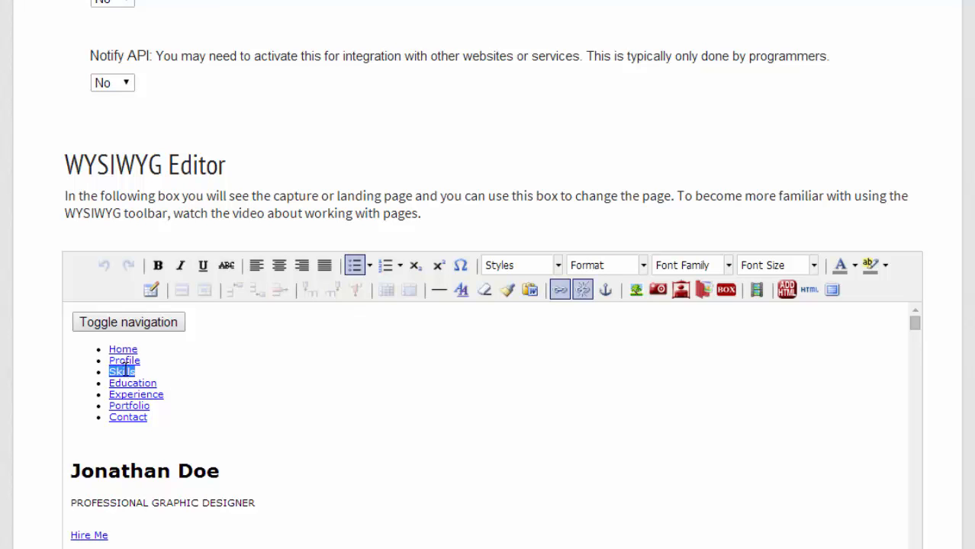
scroll(125, 372, down, 3)
scroll(125, 368, up, 1)
scroll(126, 368, down, 6)
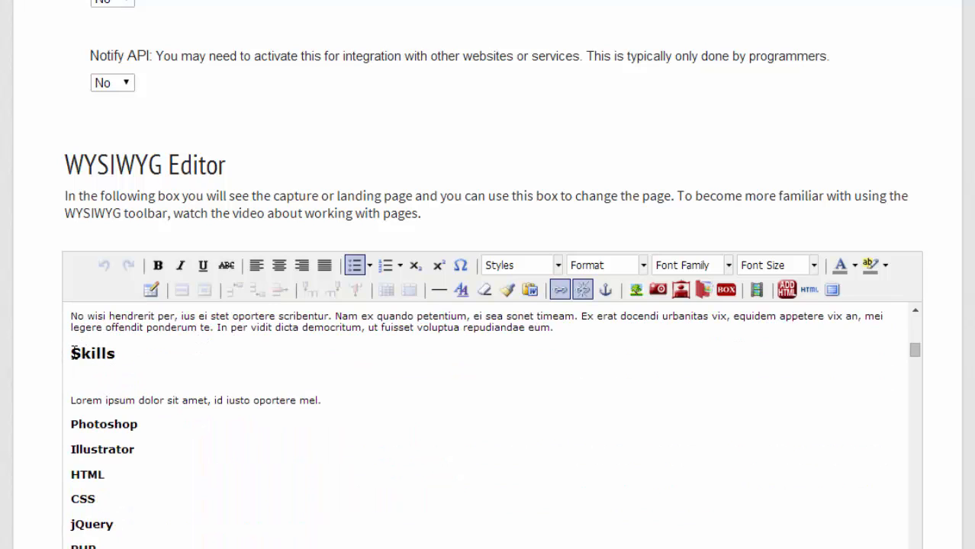
drag(71, 353, 115, 352)
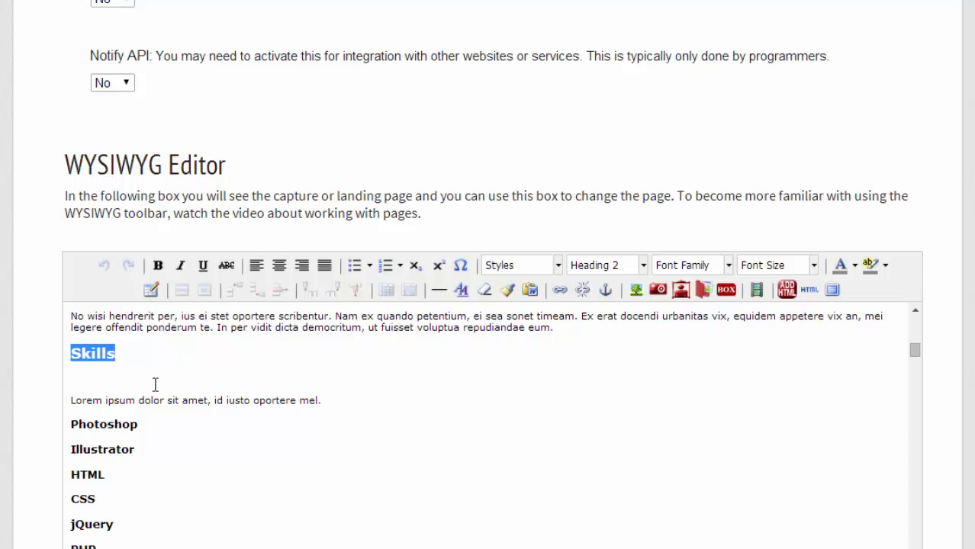
Review the skill entries from Photoshop to PHP and the Education and Experience sections in the editor.
scroll(95, 415, down, 2)
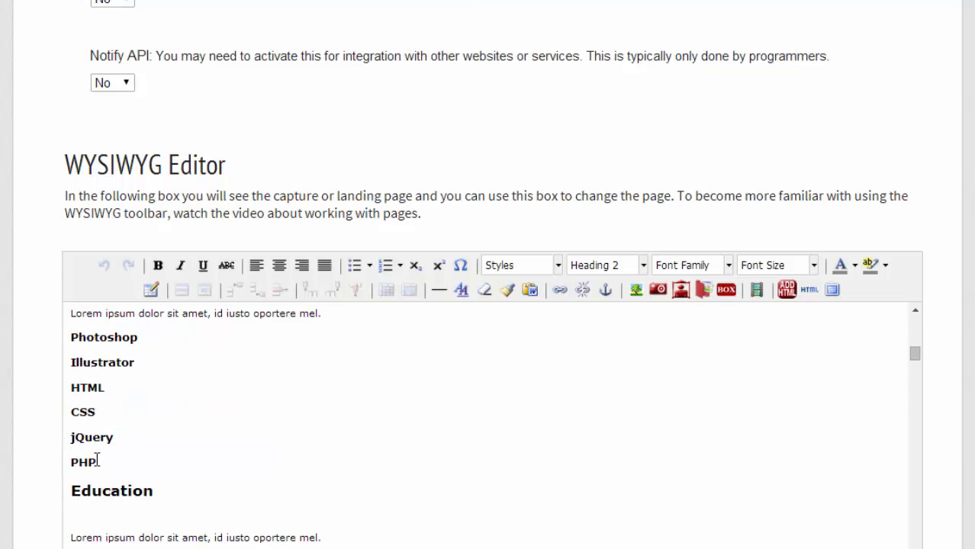
drag(86, 338, 89, 458)
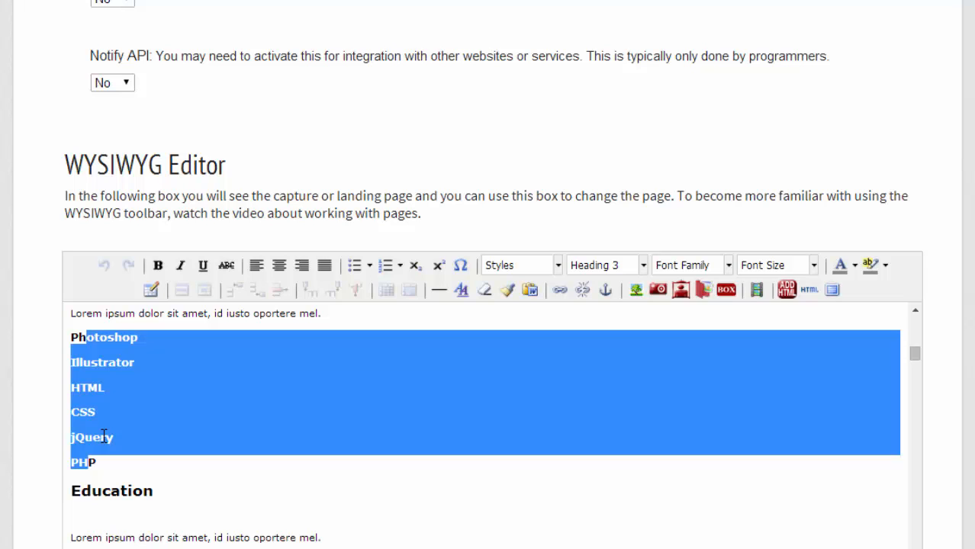
scroll(118, 458, down, 2)
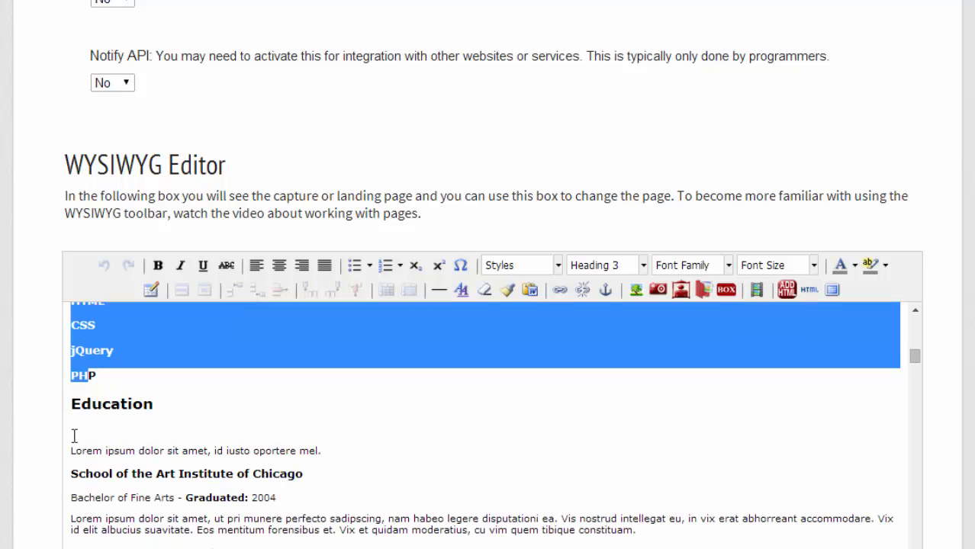
scroll(118, 404, down, 6)
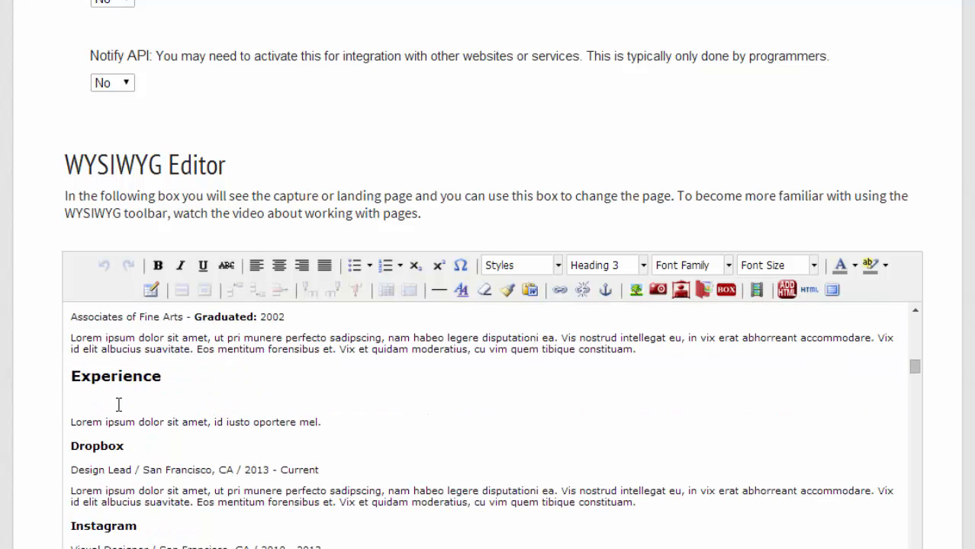
Look through the portfolio images and the Contact section, and return to the Portfolio heading and its category links.
scroll(119, 404, down, 15)
scroll(117, 412, down, 10)
scroll(114, 416, down, 10)
scroll(113, 416, down, 8)
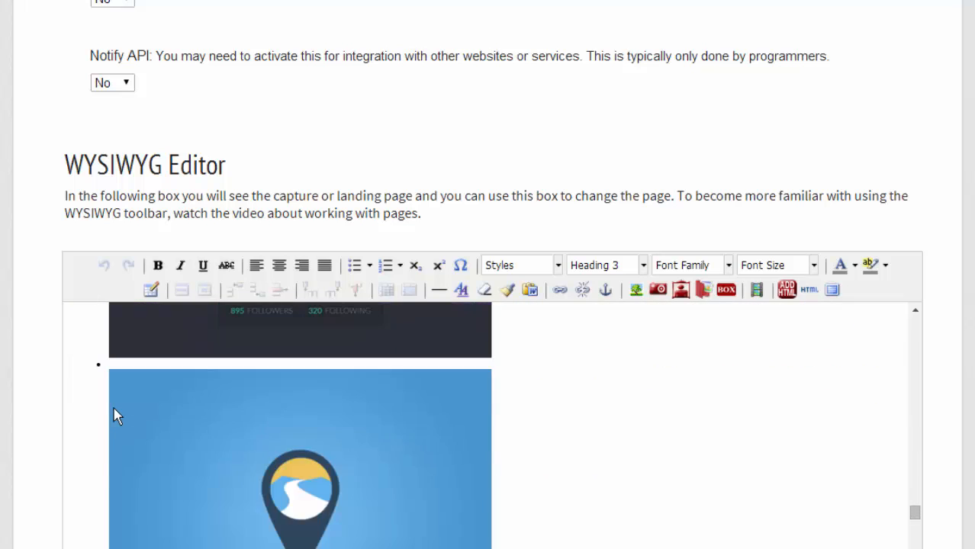
scroll(112, 416, down, 10)
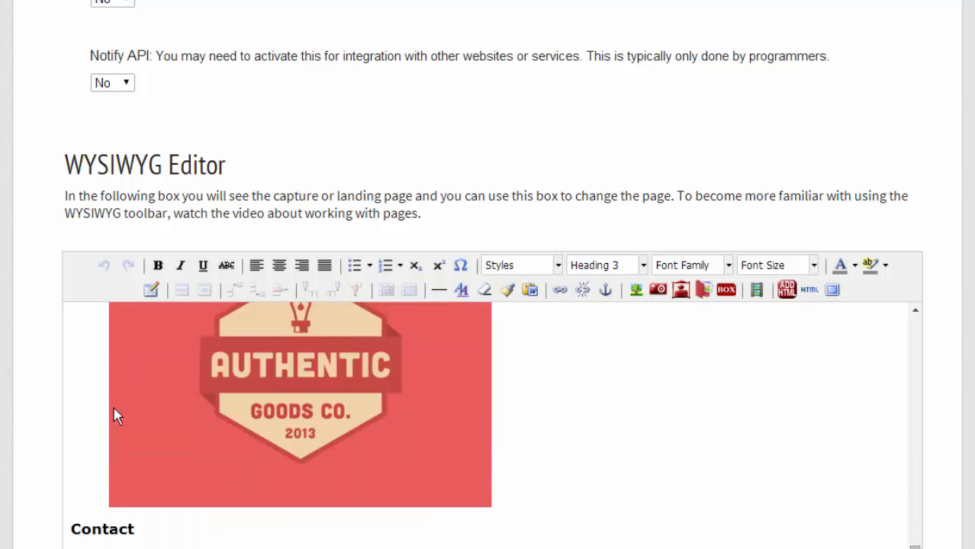
scroll(113, 416, down, 5)
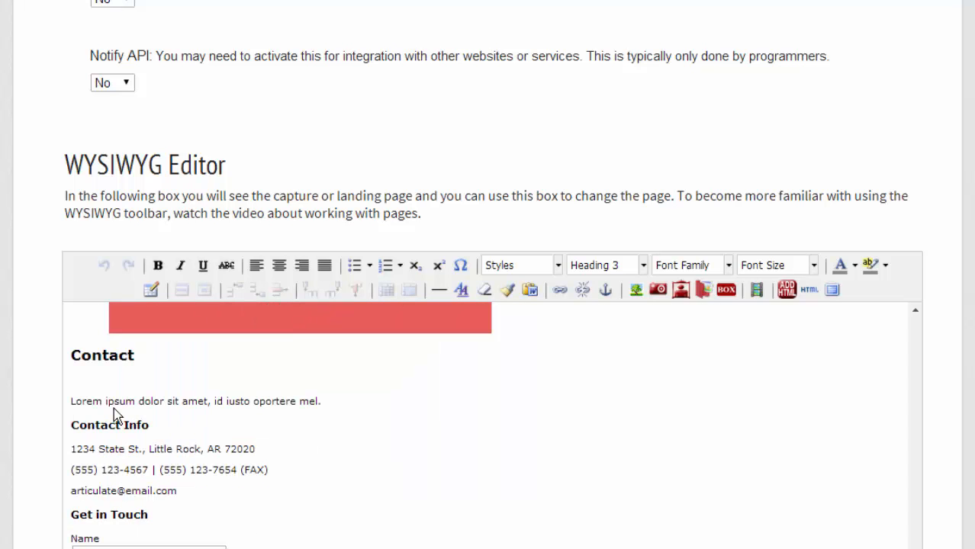
scroll(113, 416, down, 3)
scroll(429, 265, up, 15)
scroll(429, 273, up, 5)
scroll(429, 272, up, 10)
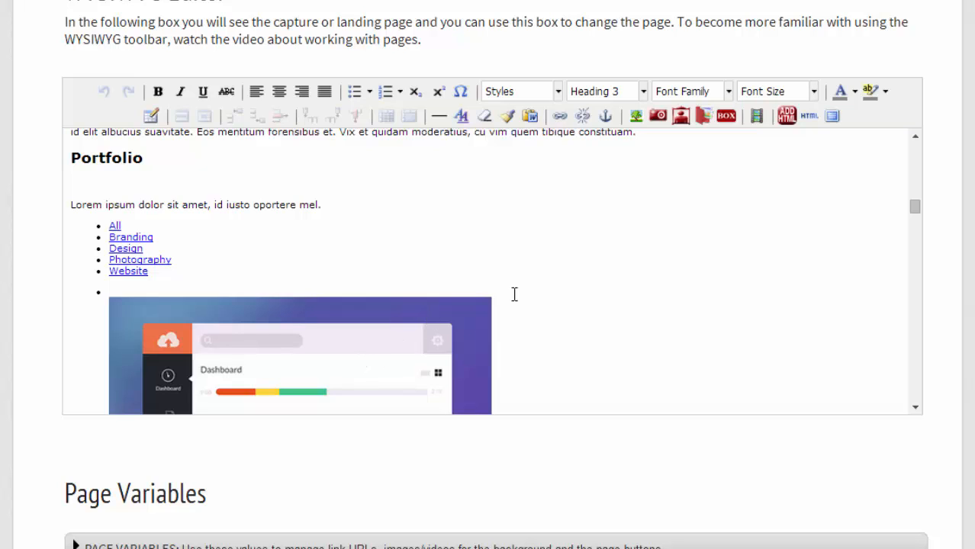
Open the page's HTML source and comment out the Portfolio menu item by enclosing its list line in <!-- and -->.
click(809, 116)
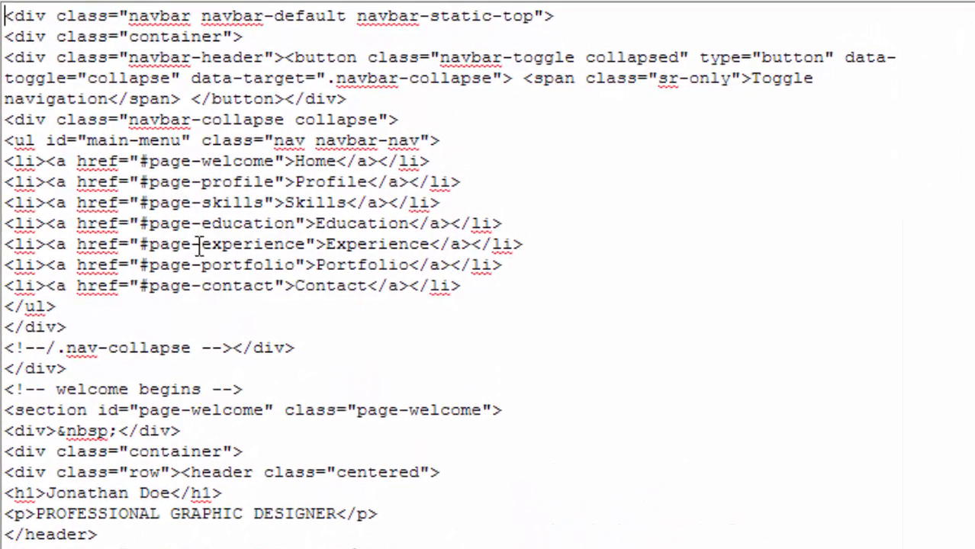
drag(6, 265, 496, 278)
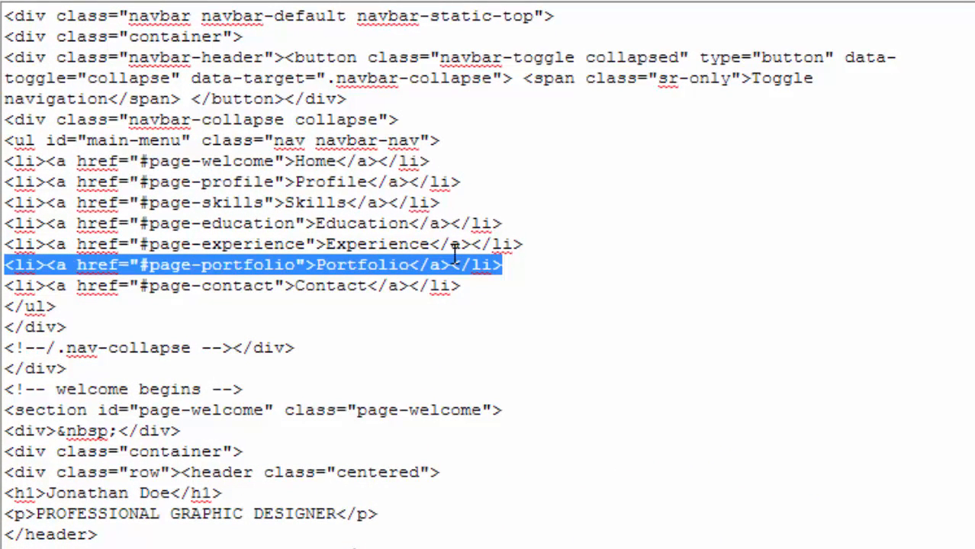
click(515, 264)
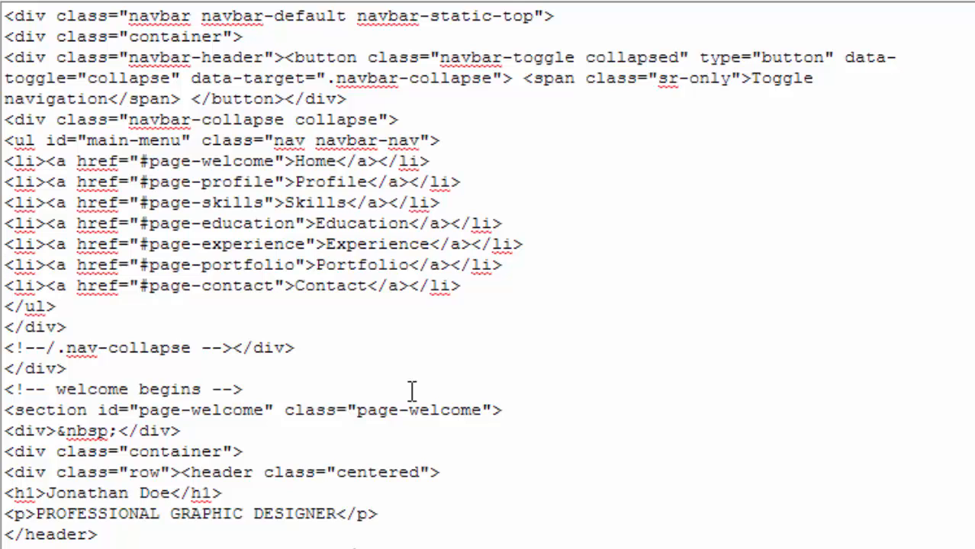
text(<!--)
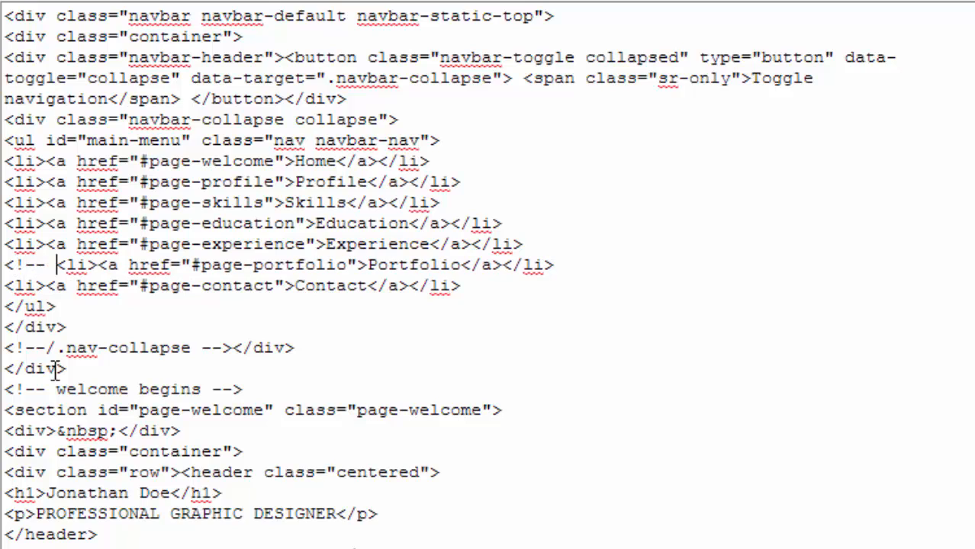
drag(5, 267, 14, 266)
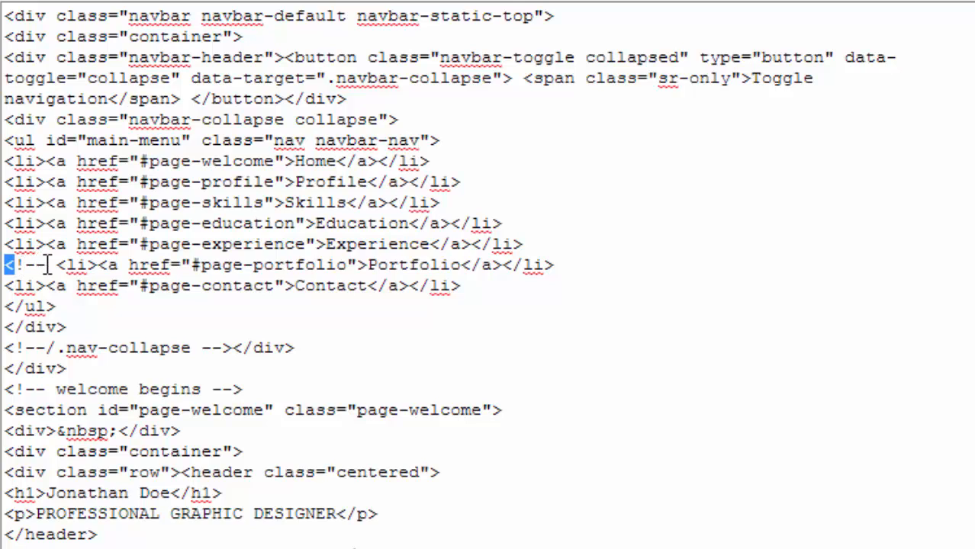
click(570, 268)
text(-->)
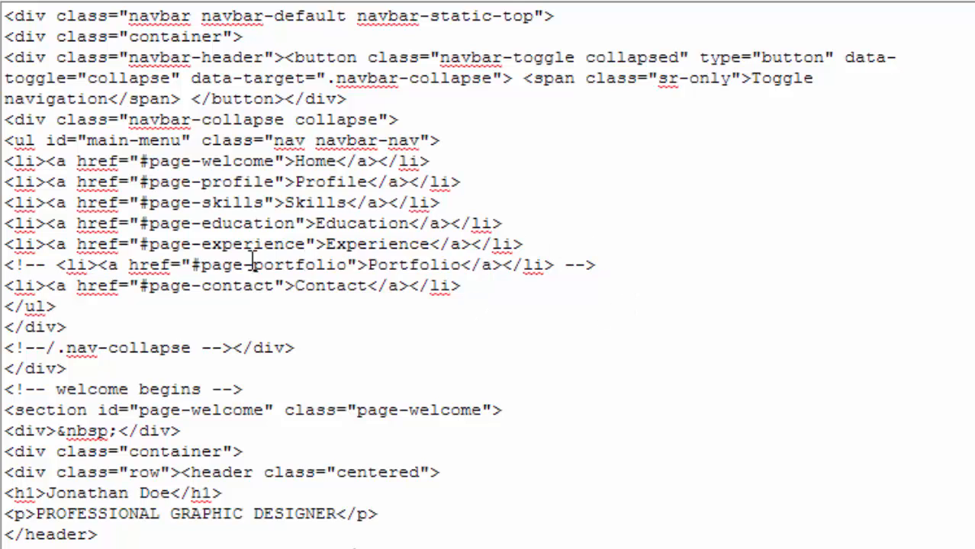
Check the comment markers around the Portfolio menu item and the start of the navigation list in the editor.
drag(5, 266, 44, 263)
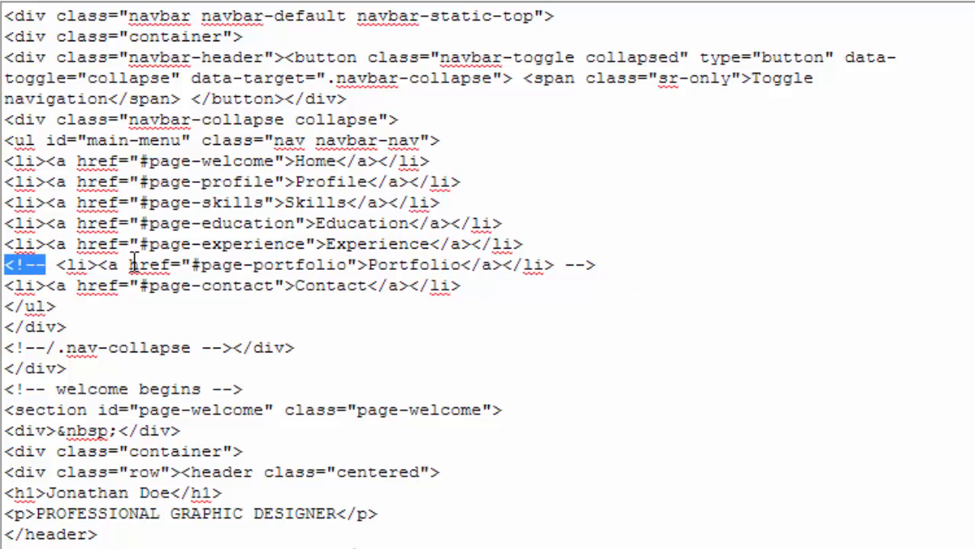
drag(566, 264, 55, 264)
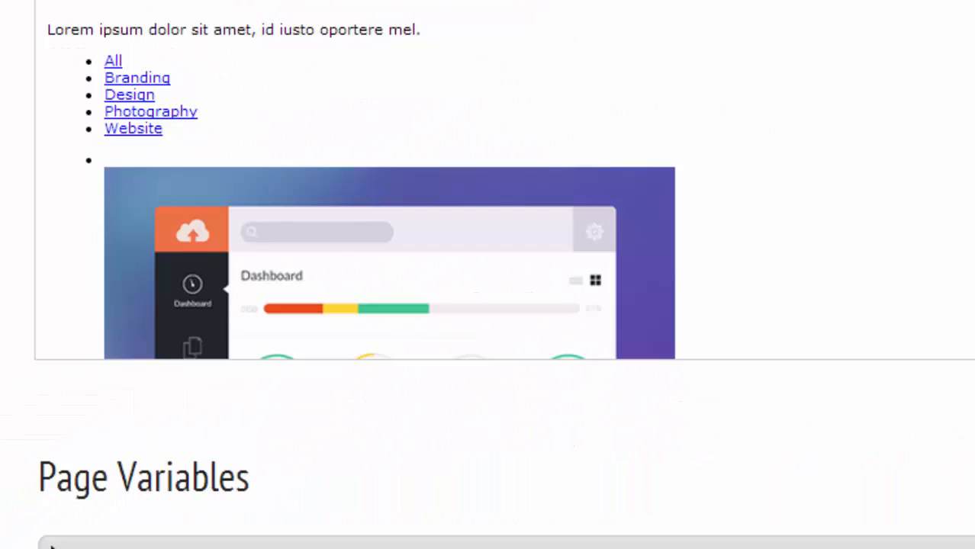
scroll(233, 226, up, 5)
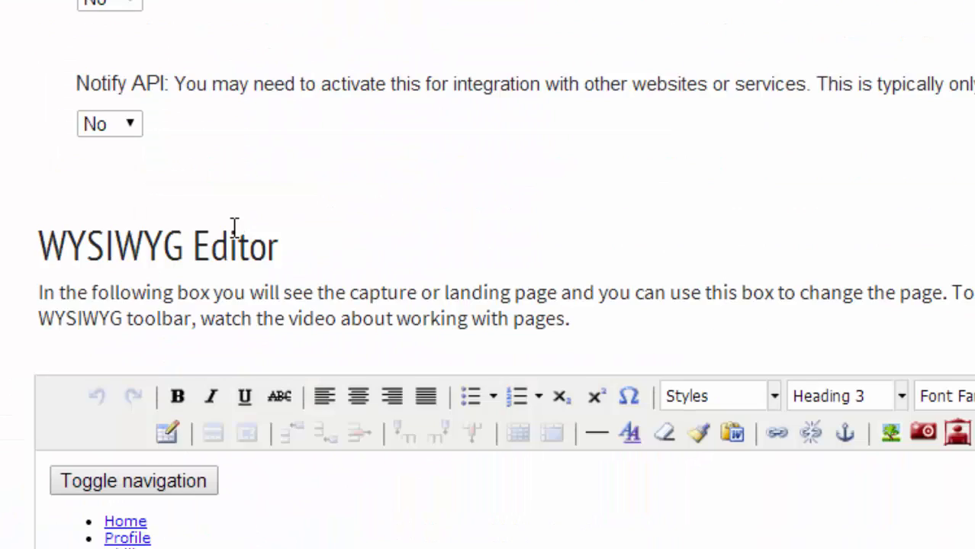
scroll(233, 226, down, 3)
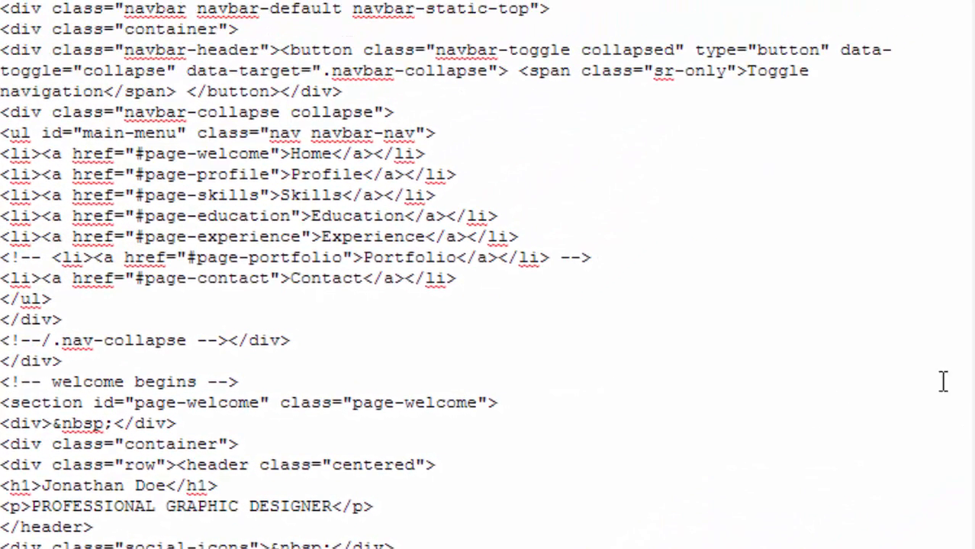
Find the comments in the HTML source that mark where the skills section ends and the education section begins.
scroll(271, 339, down, 10)
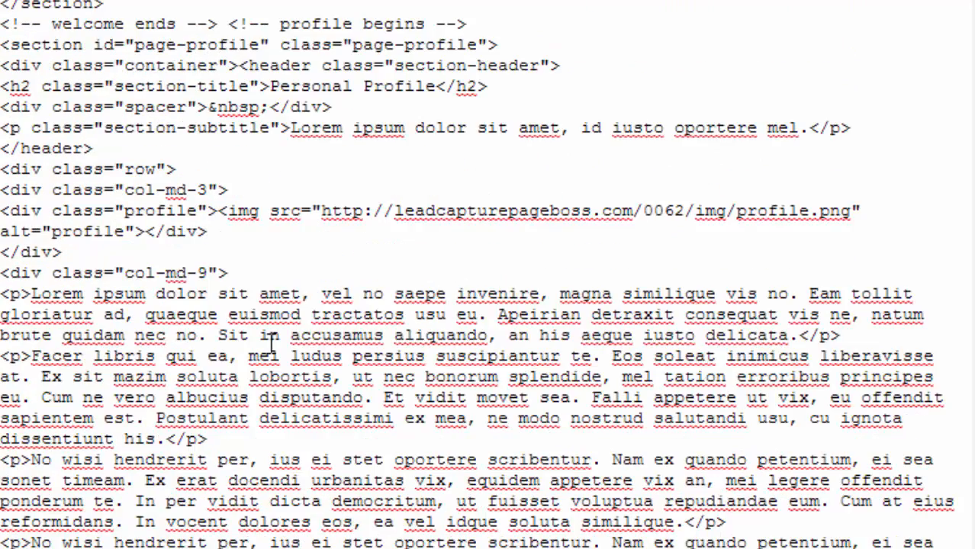
scroll(270, 340, down, 13)
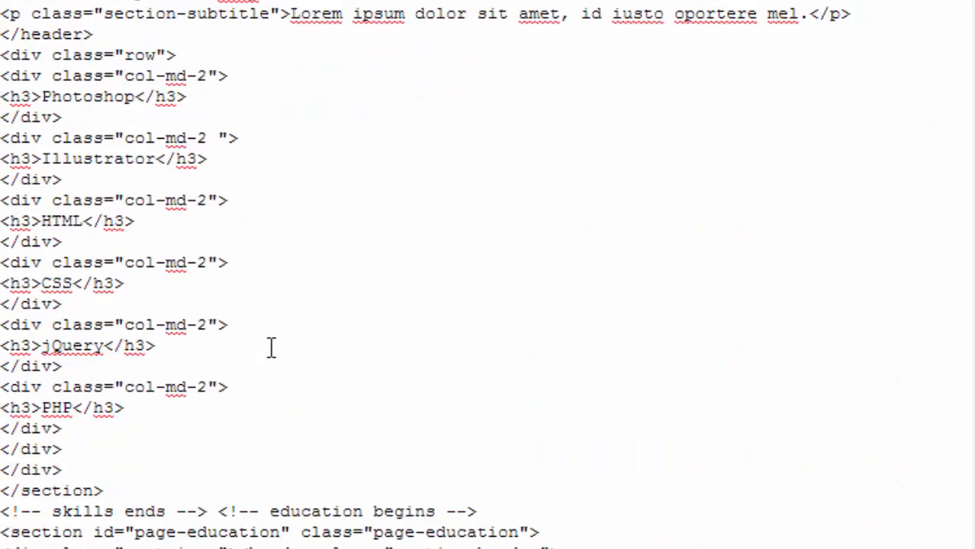
scroll(270, 347, down, 2)
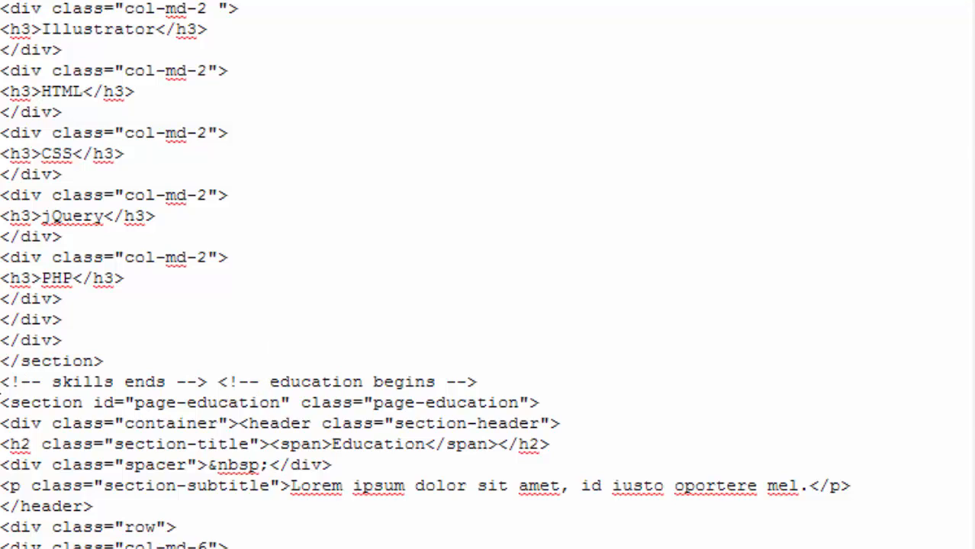
drag(3, 378, 498, 379)
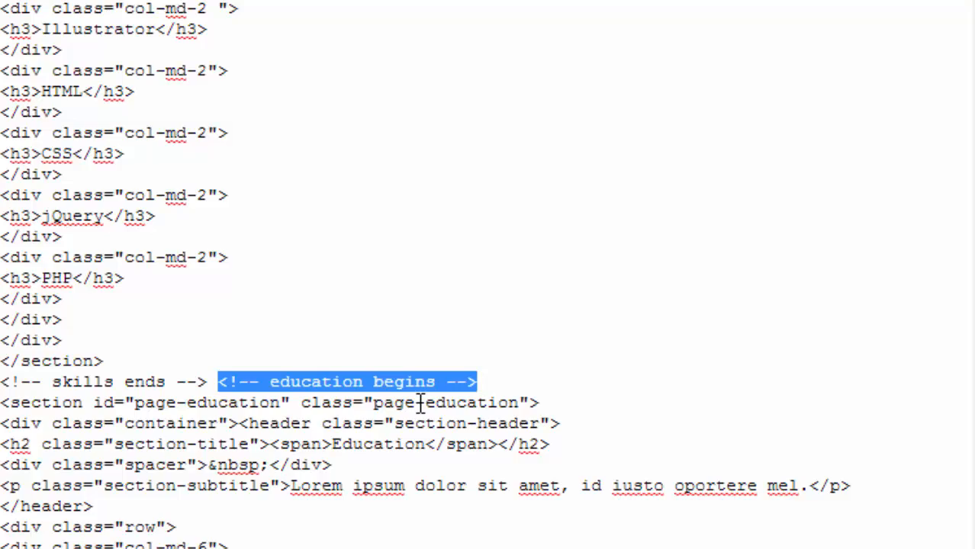
Find the comments in the HTML source that separate the education, experience and portfolio sections.
scroll(420, 403, down, 4)
scroll(420, 403, down, 8)
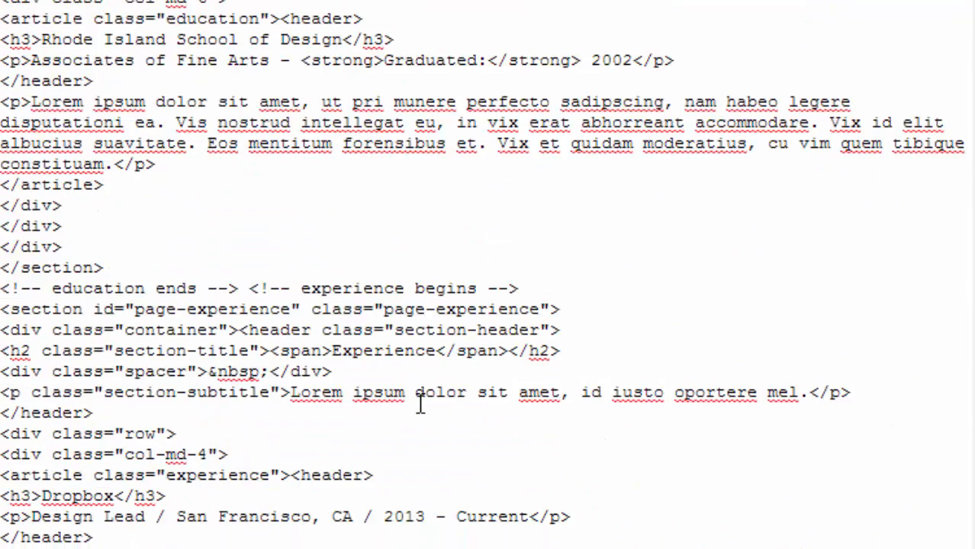
scroll(420, 403, down, 2)
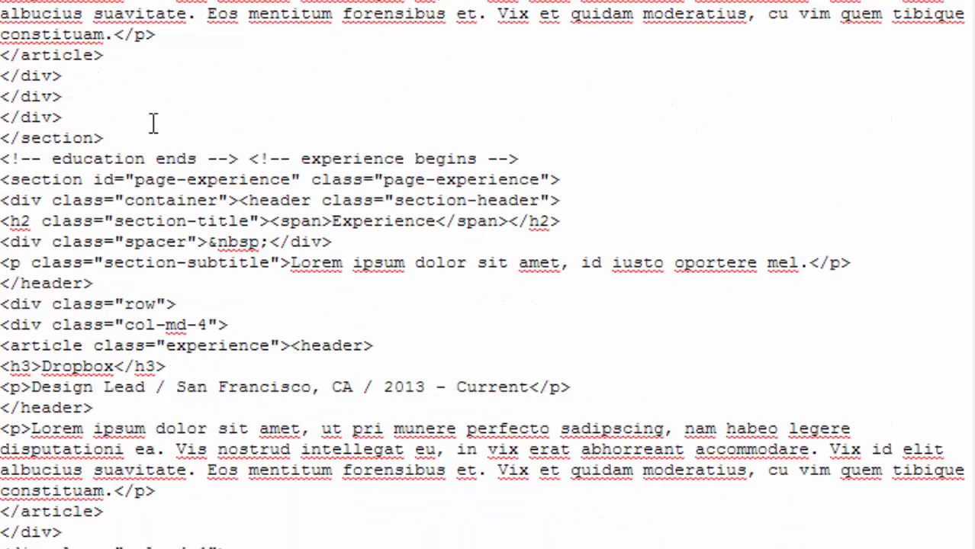
drag(45, 159, 487, 159)
click(311, 158)
scroll(321, 190, down, 2)
scroll(313, 200, down, 6)
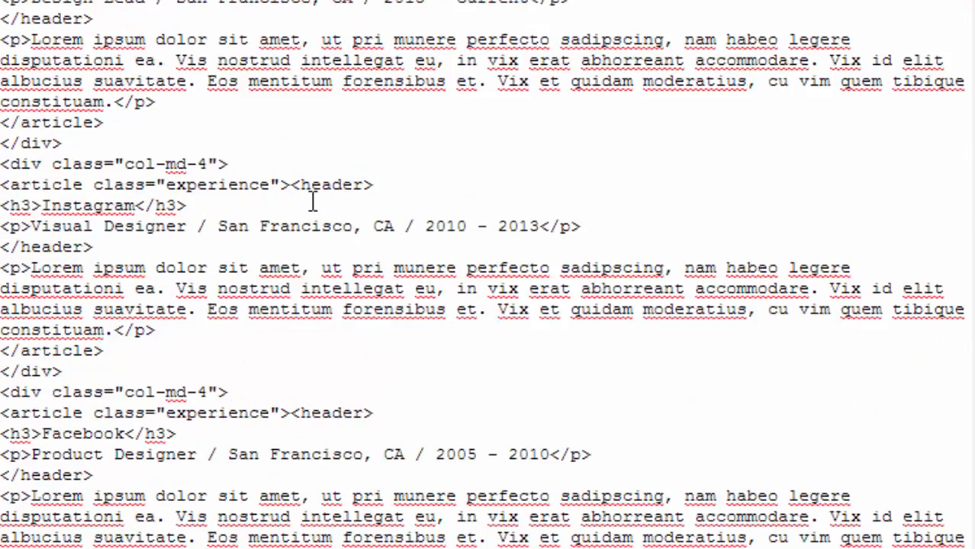
scroll(313, 201, down, 4)
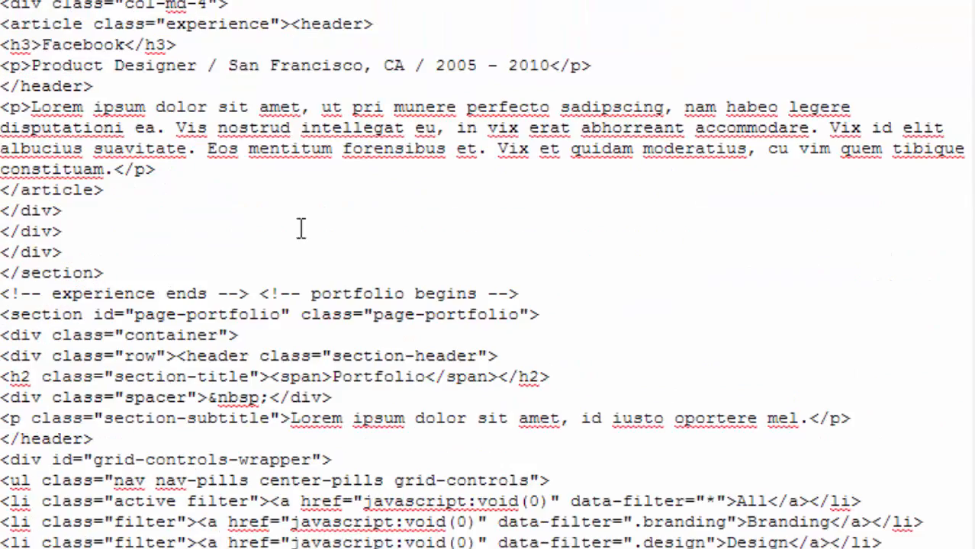
drag(291, 293, 472, 293)
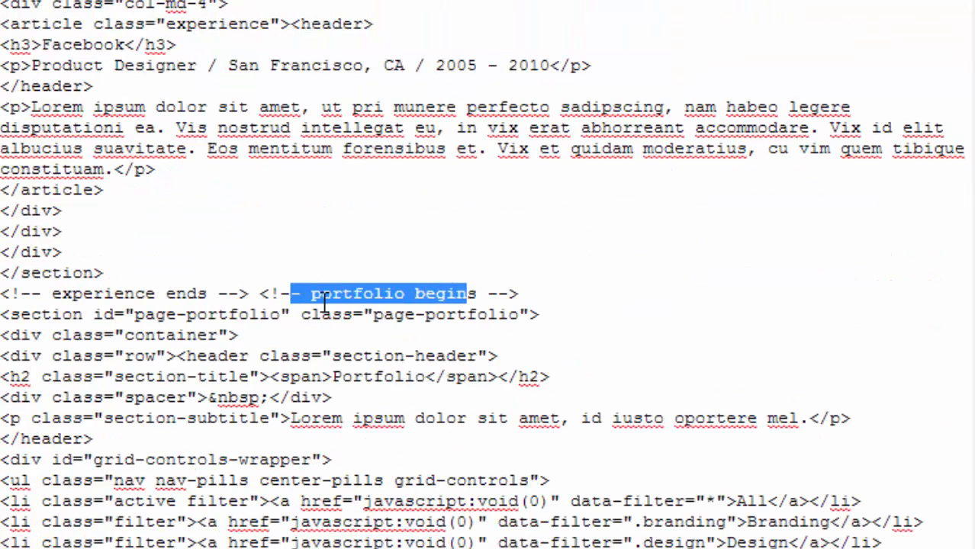
Examine the portfolio section's code from its opening section tag through the image list to its closing tag.
scroll(327, 305, down, 2)
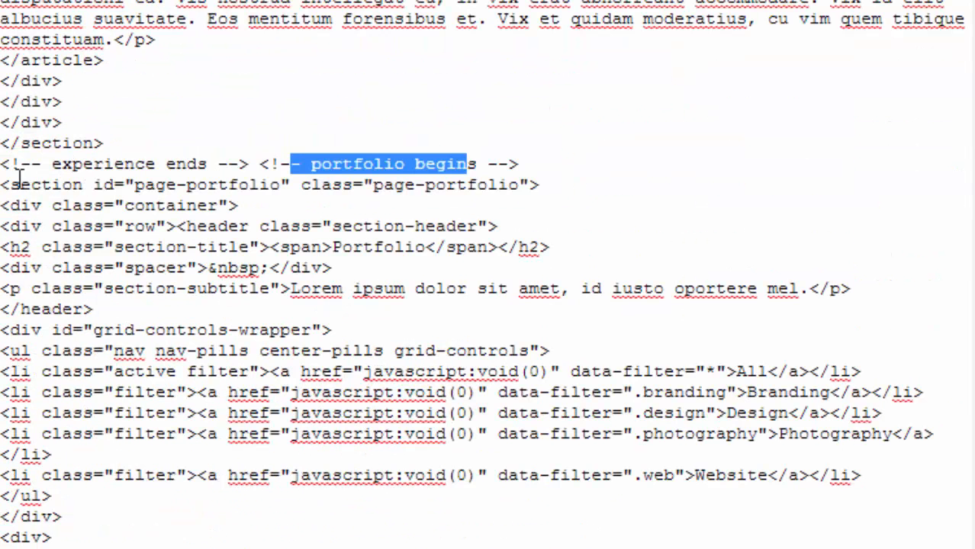
drag(252, 164, 226, 507)
scroll(226, 507, down, 18)
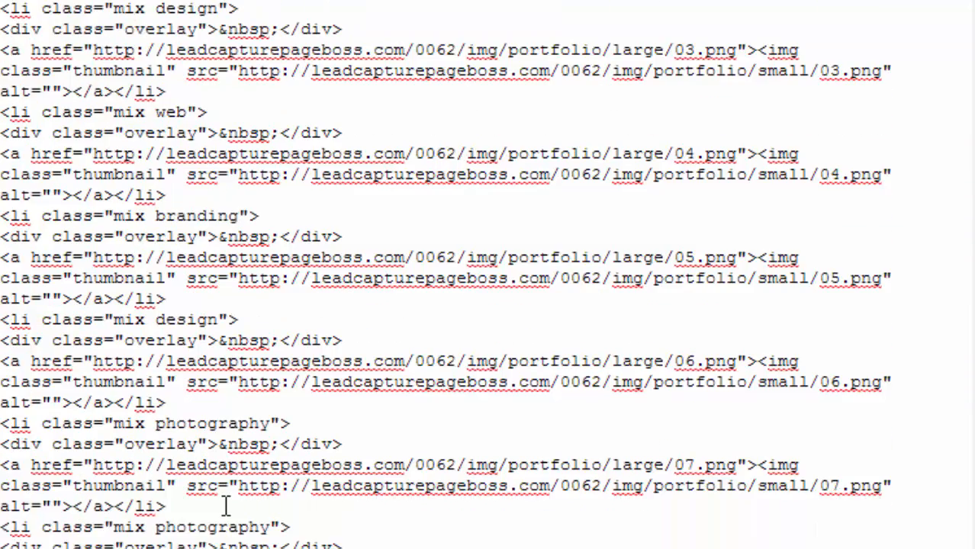
scroll(220, 519, down, 8)
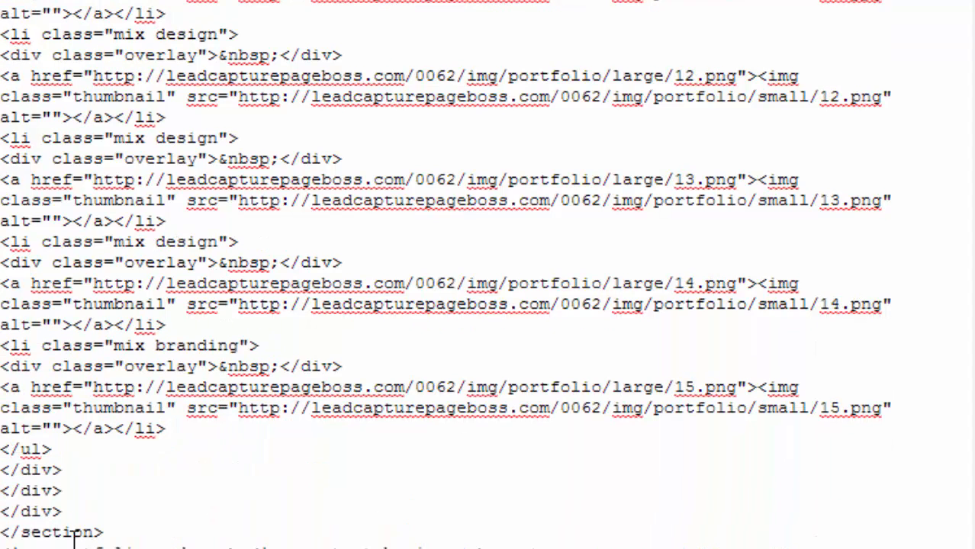
drag(245, 547, 125, 1)
click(410, 334)
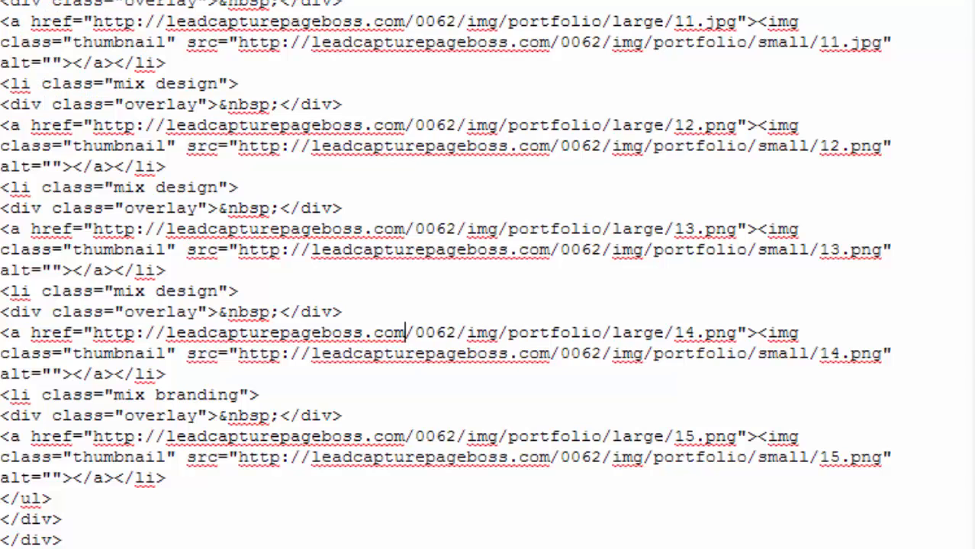
Insert an opening comment marker <!-- on a new line directly below the "portfolio begins" comment.
scroll(136, 515, up, 20)
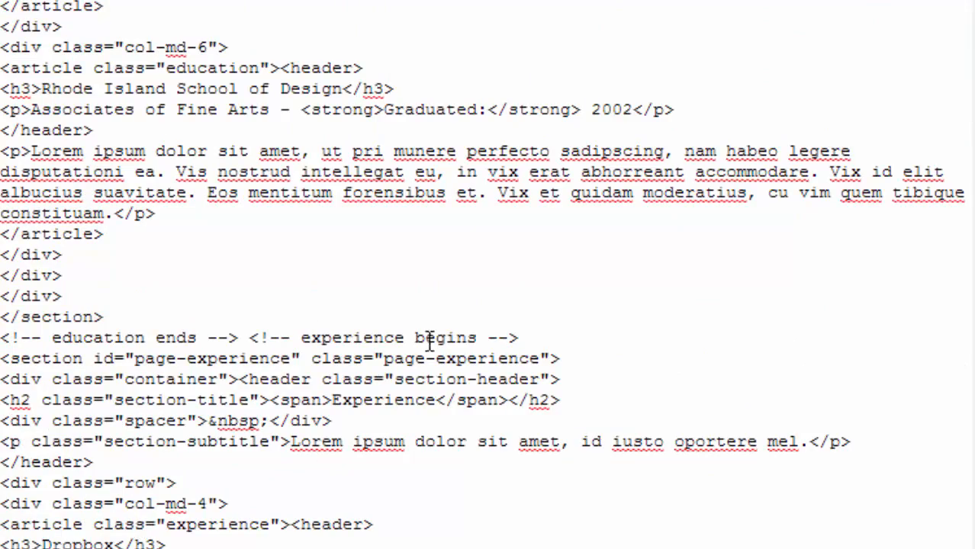
scroll(402, 353, down, 6)
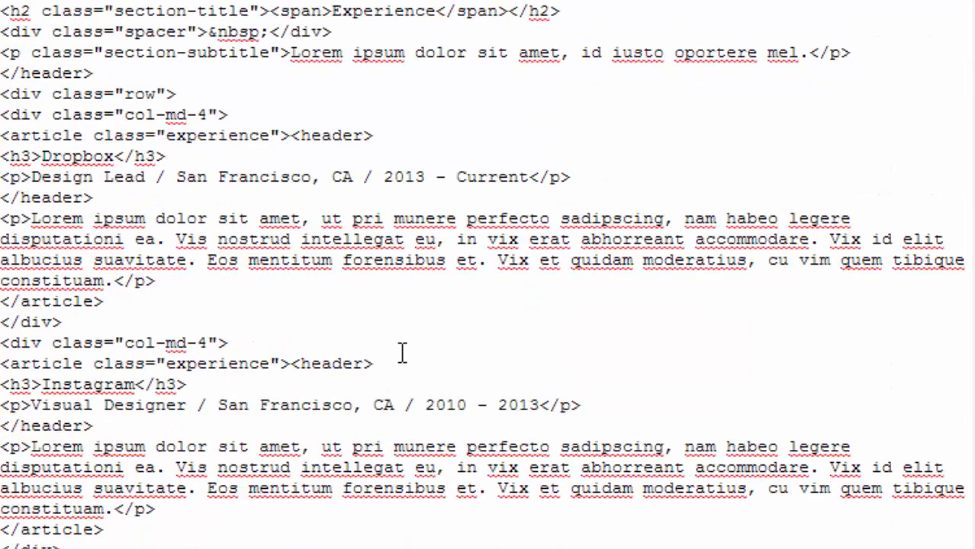
scroll(403, 353, down, 6)
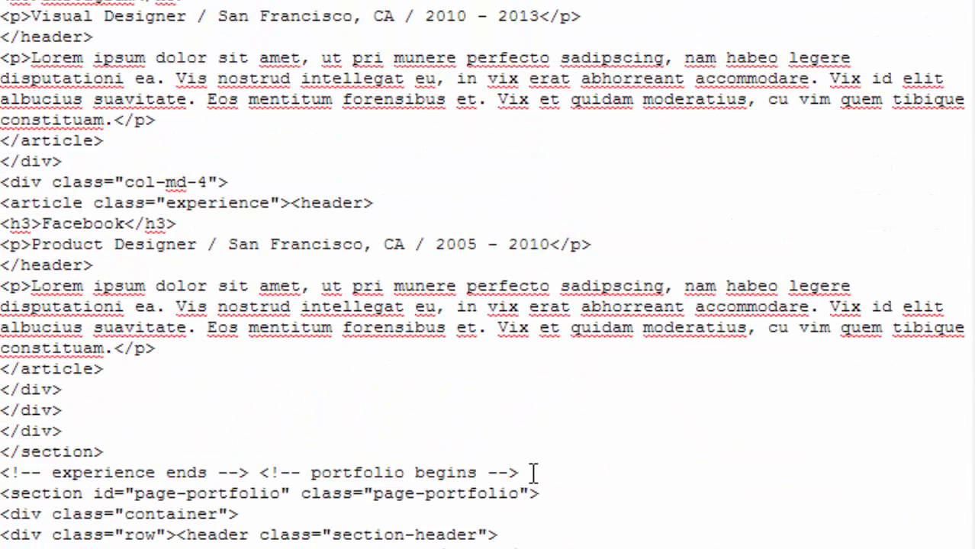
key(Return)
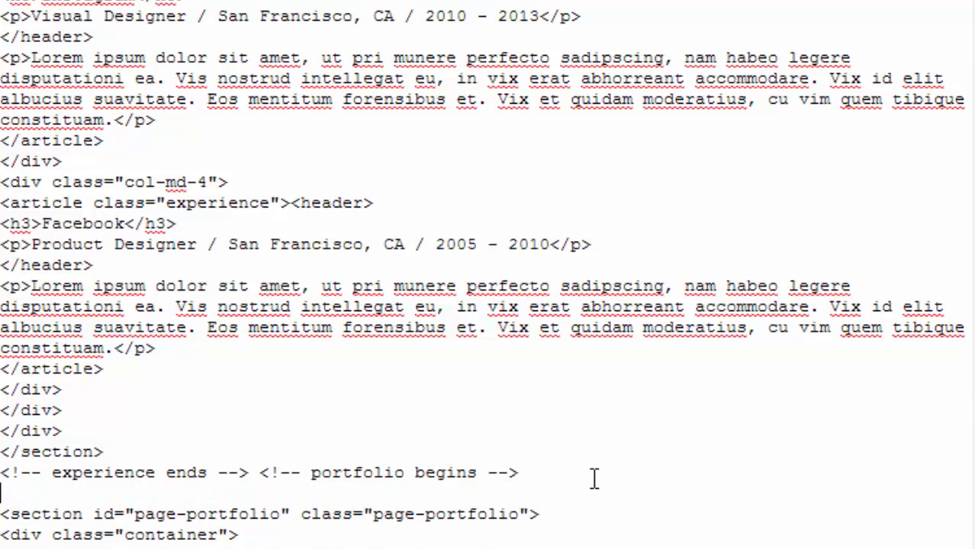
text(<!--)
Close the comment after the portfolio section's closing </section> tag, just above the "portfolio ends" comment.
scroll(188, 496, down, 20)
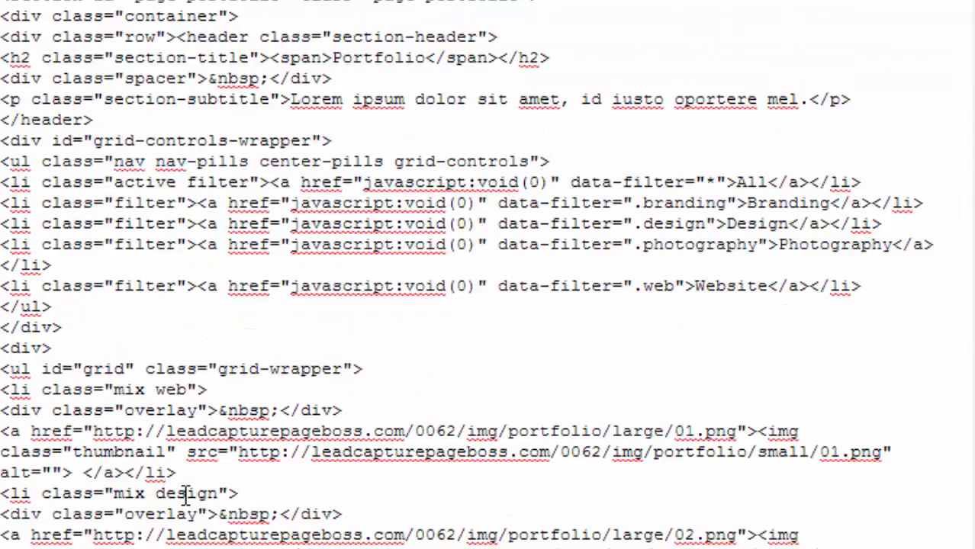
scroll(185, 497, down, 15)
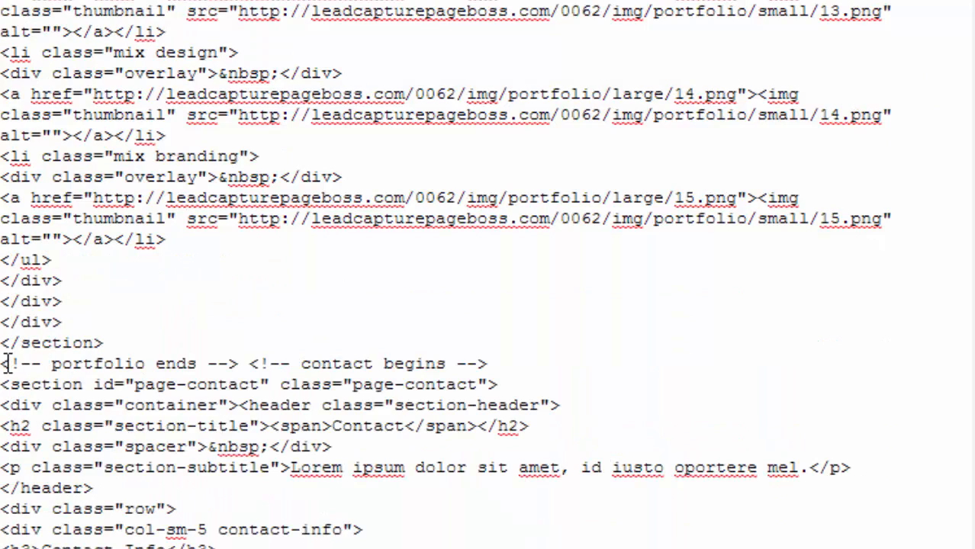
drag(6, 364, 231, 363)
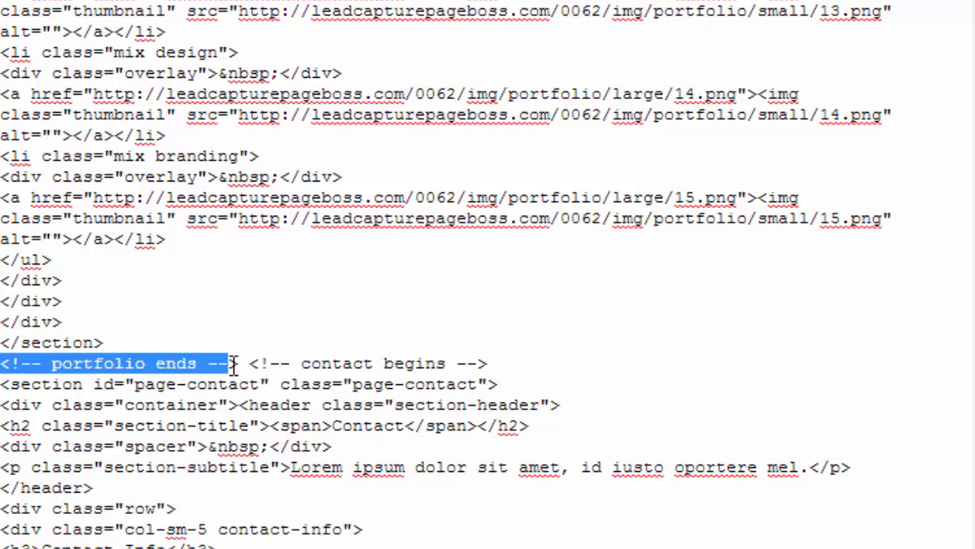
click(152, 345)
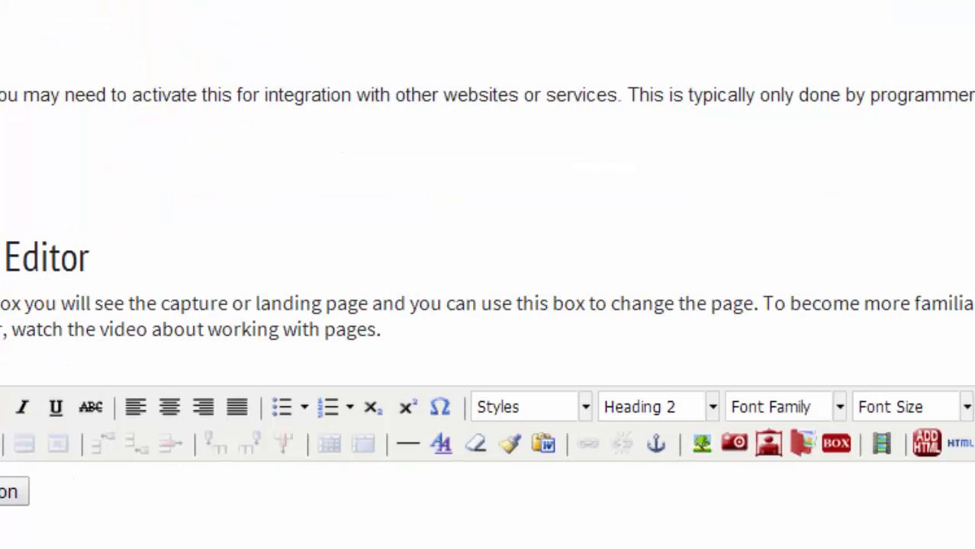
Save the page changes and open the live page on the internet.
scroll(87, 505, down, 9)
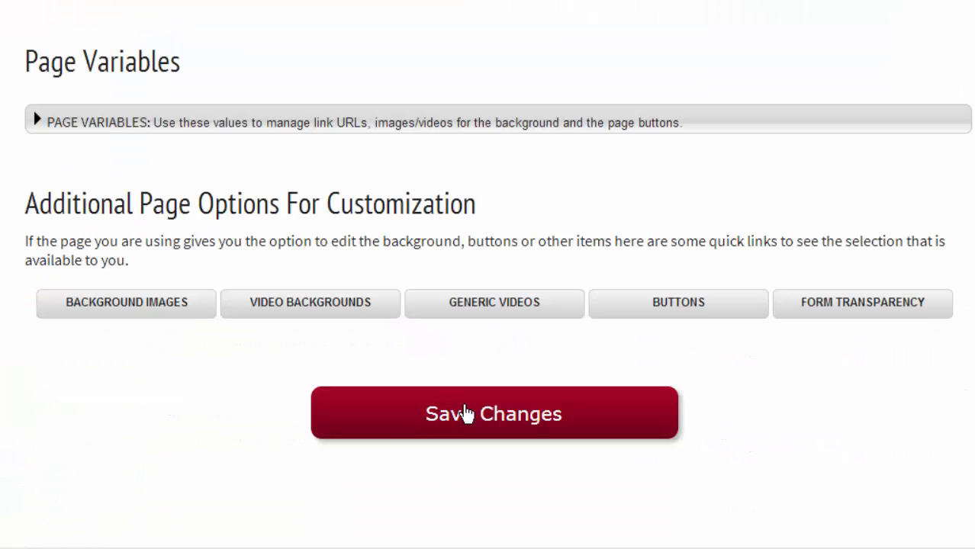
click(467, 413)
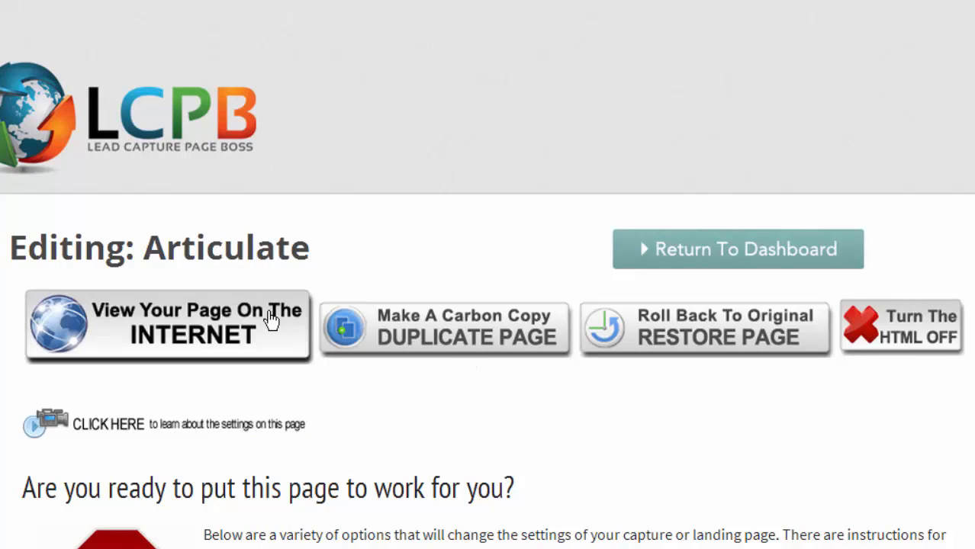
right_click(221, 321)
click(299, 332)
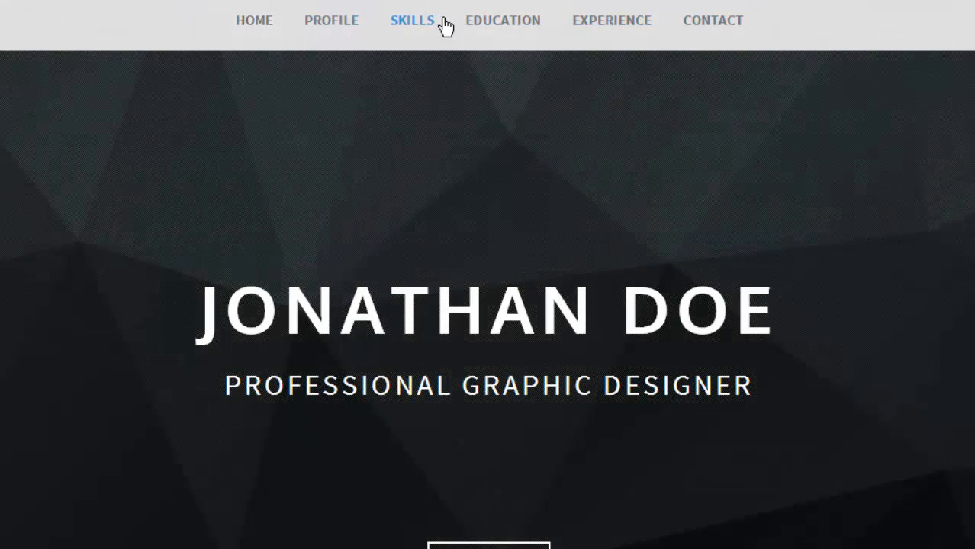
Look through the live page from the welcome header to the Contact section to check that Portfolio is hidden.
scroll(824, 296, down, 10)
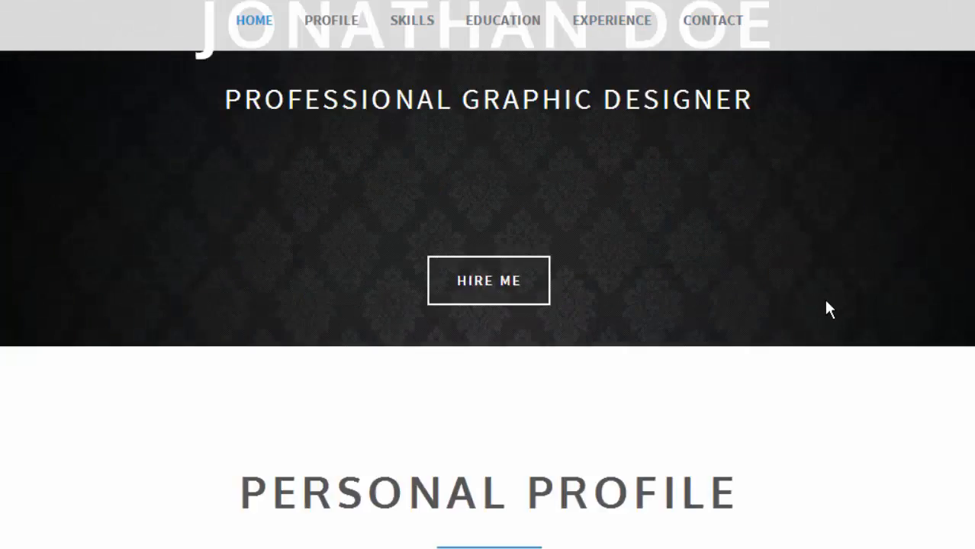
scroll(830, 307, down, 15)
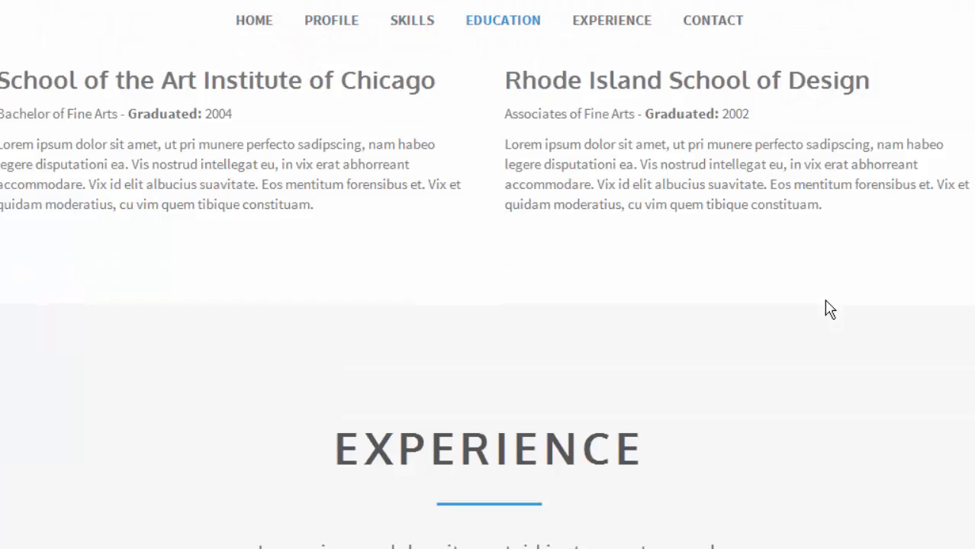
scroll(829, 307, up, 5)
scroll(829, 307, down, 4)
scroll(829, 307, up, 8)
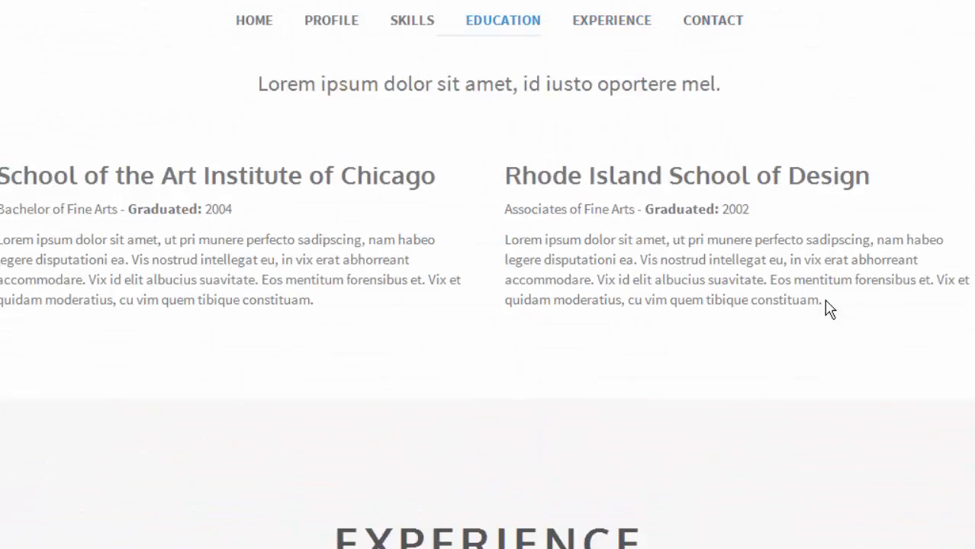
scroll(830, 308, down, 1)
scroll(829, 308, down, 12)
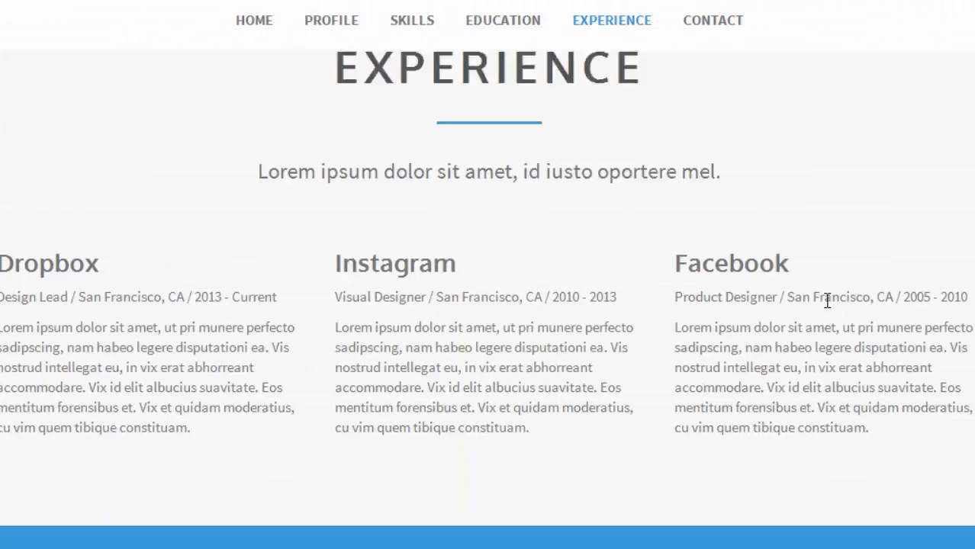
scroll(825, 301, down, 1)
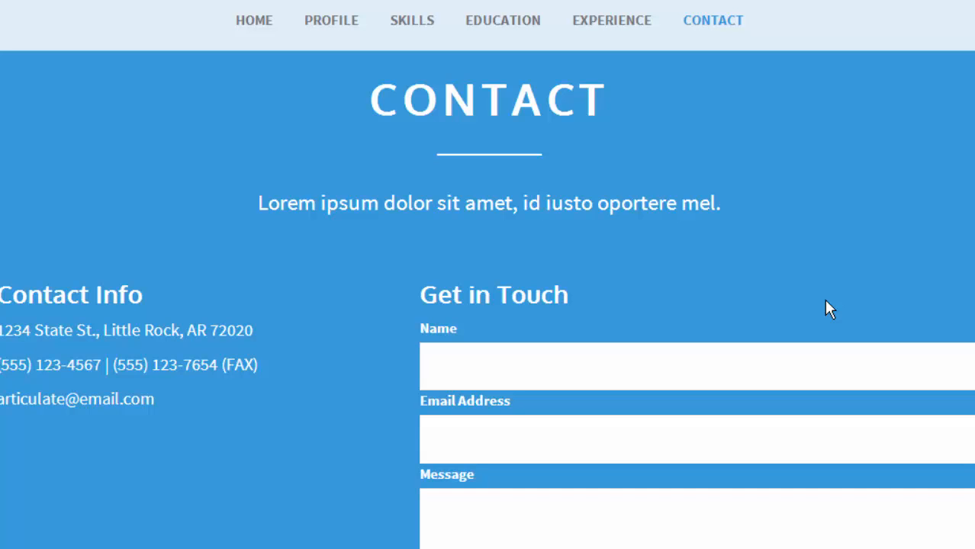
Review the live page's Experience, Skills and Personal Profile sections on the way back up.
scroll(710, 302, up, 8)
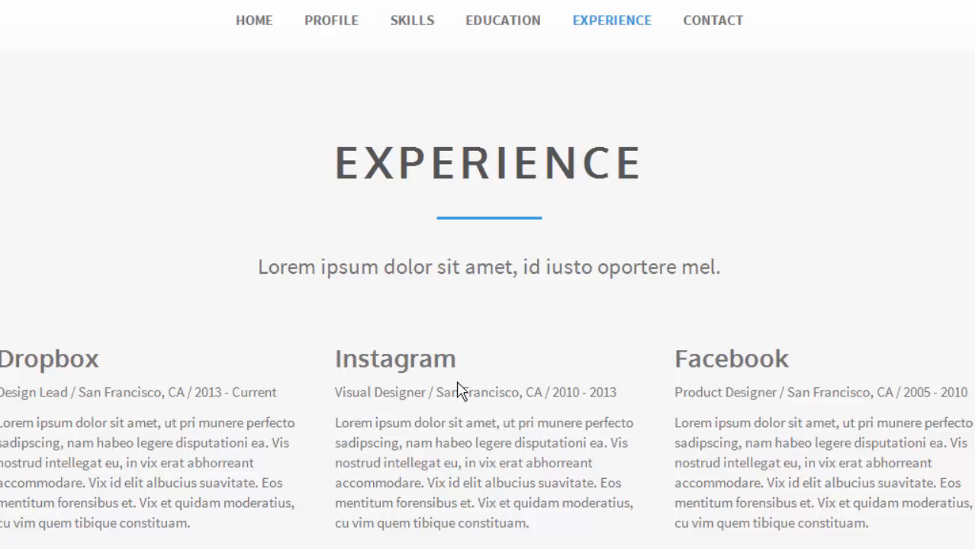
scroll(461, 393, up, 3)
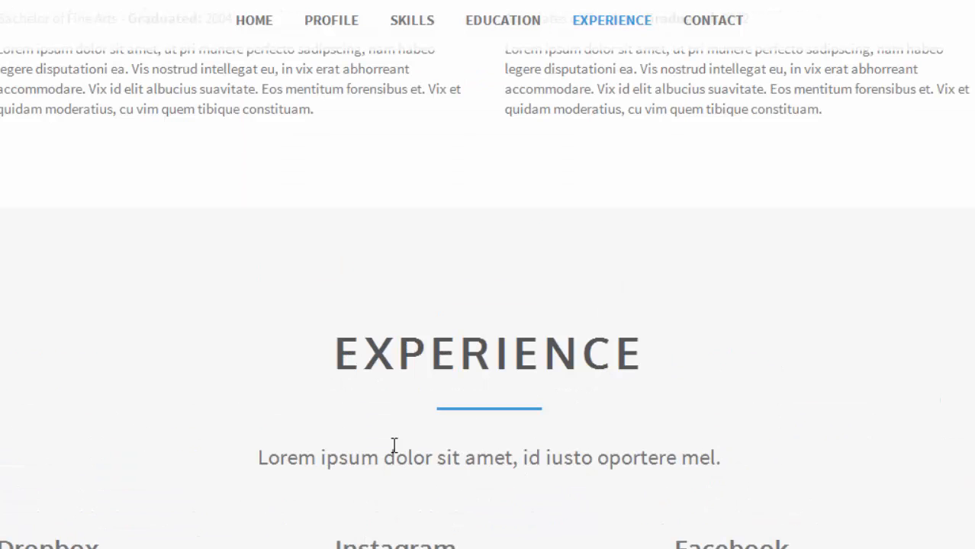
drag(377, 457, 600, 458)
drag(371, 543, 433, 543)
scroll(574, 528, up, 10)
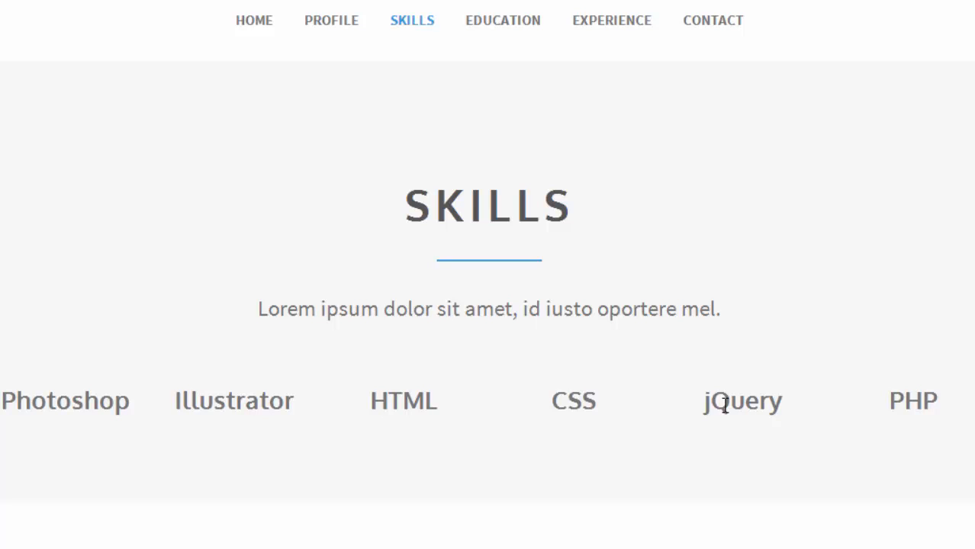
scroll(725, 406, up, 6)
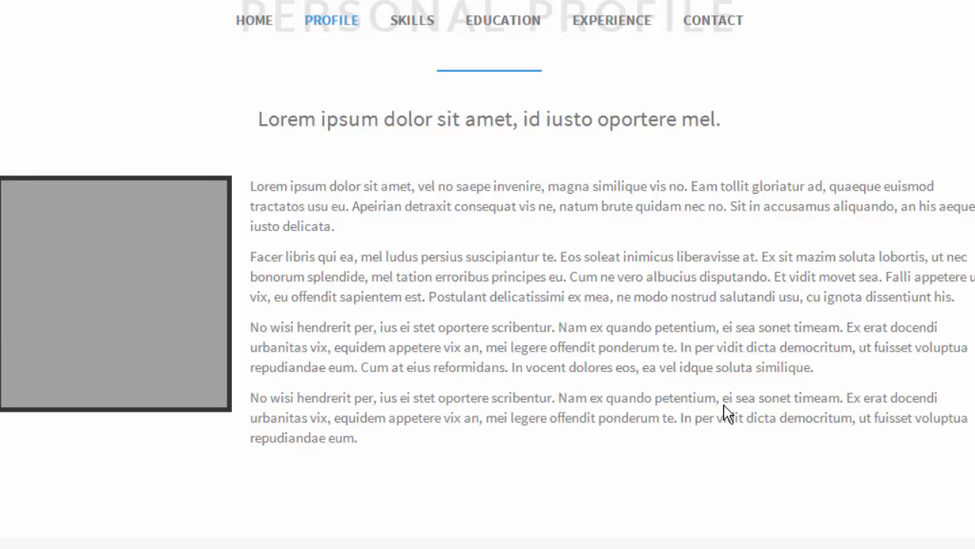
scroll(663, 442, up, 4)
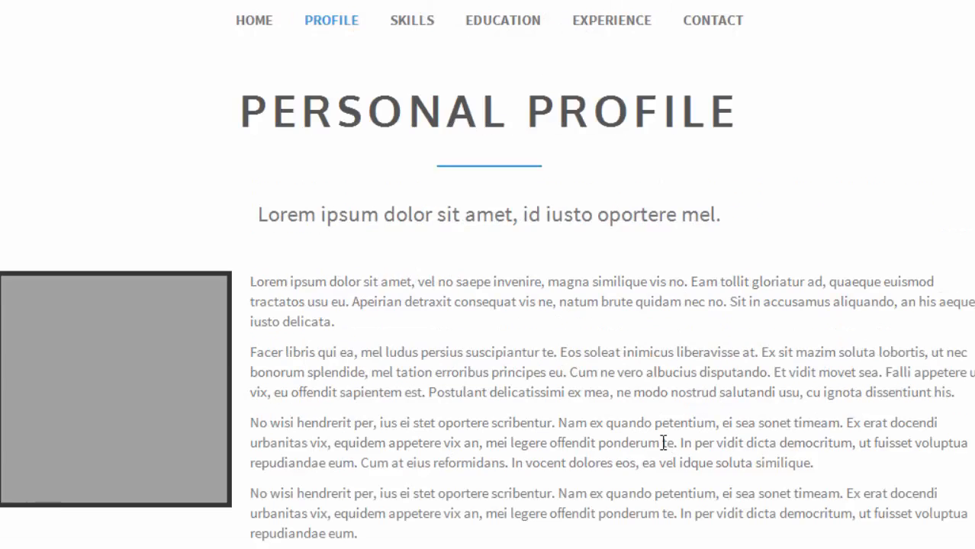
scroll(662, 442, up, 5)
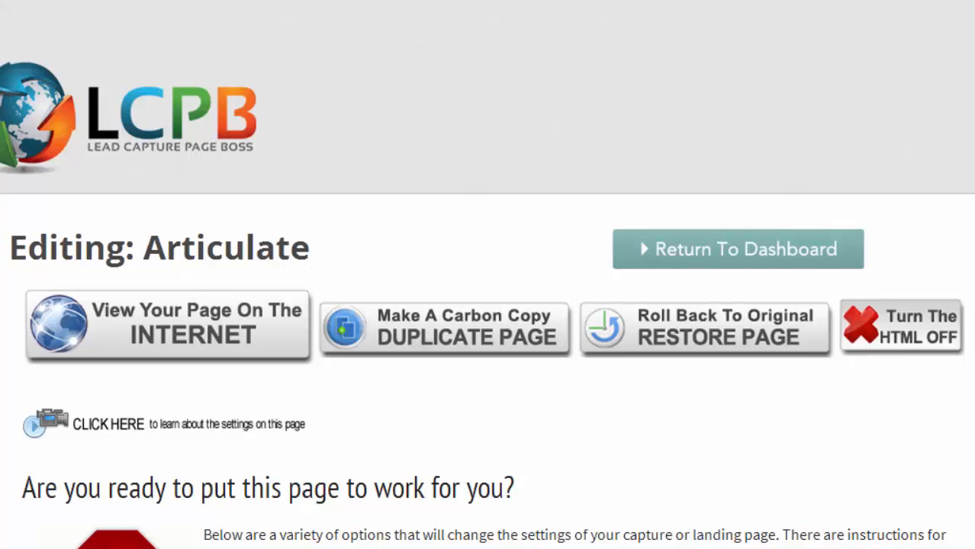
Reopen the page's HTML source and remove the <!-- and --> markers around the Portfolio menu item.
scroll(542, 431, down, 1)
scroll(541, 431, down, 15)
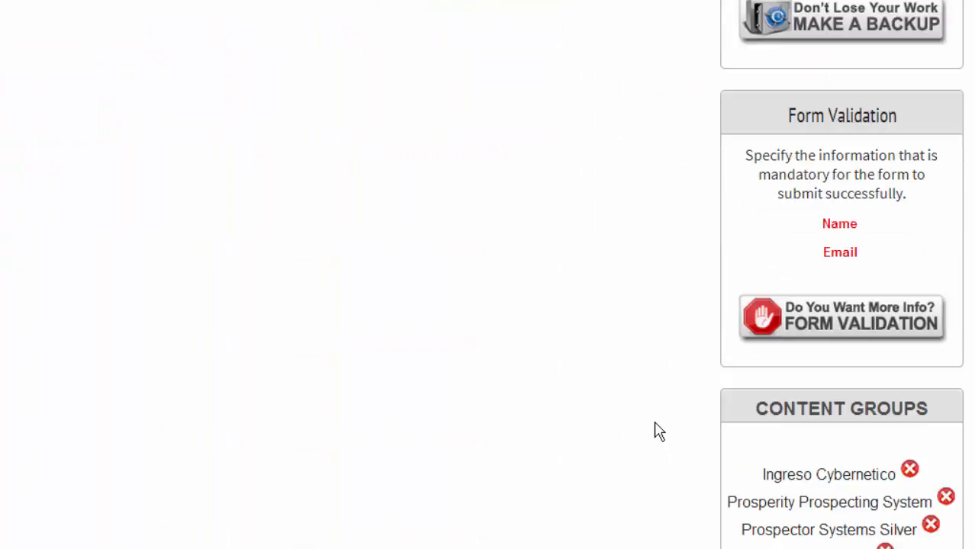
scroll(658, 431, down, 10)
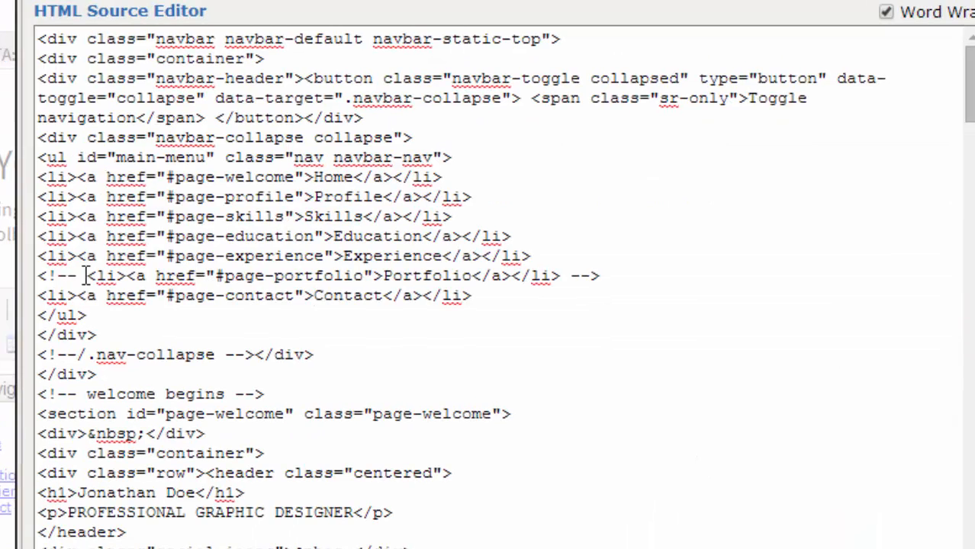
drag(86, 276, 31, 277)
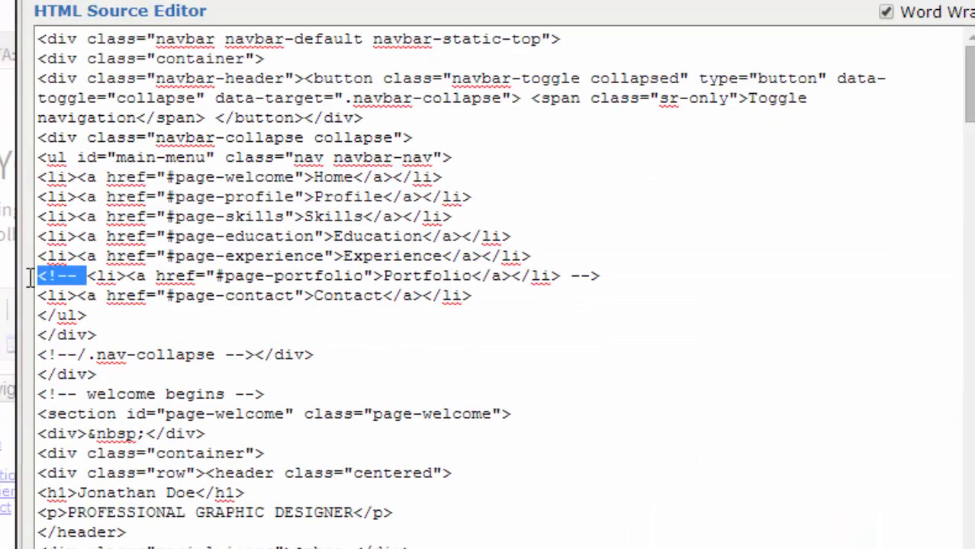
key(BackSpace)
click(577, 281)
key(BackSpace)
key(BackSpace)
key(BackSpace)
key(BackSpace)
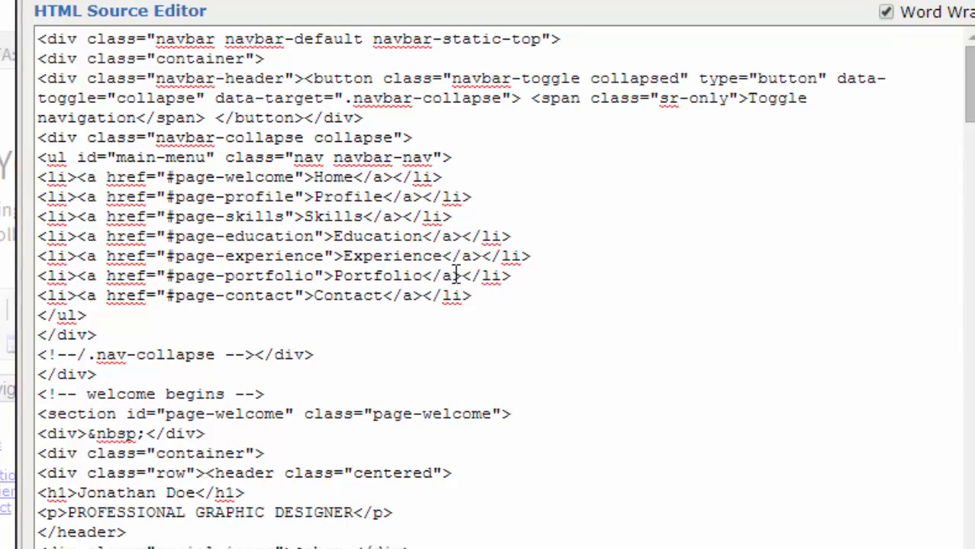
Remove the <!-- and --> markers around the Portfolio section in the page's HTML source.
scroll(504, 282, down, 20)
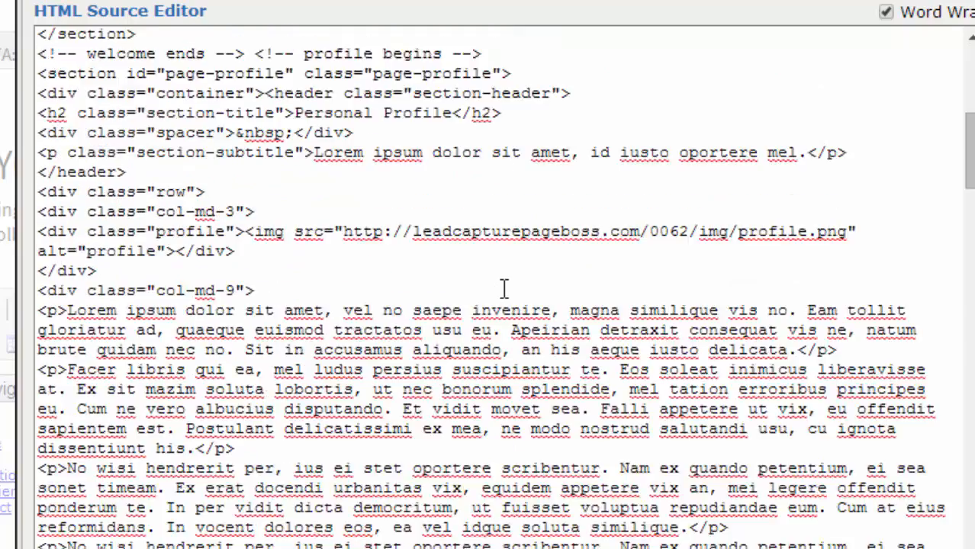
scroll(502, 294, down, 8)
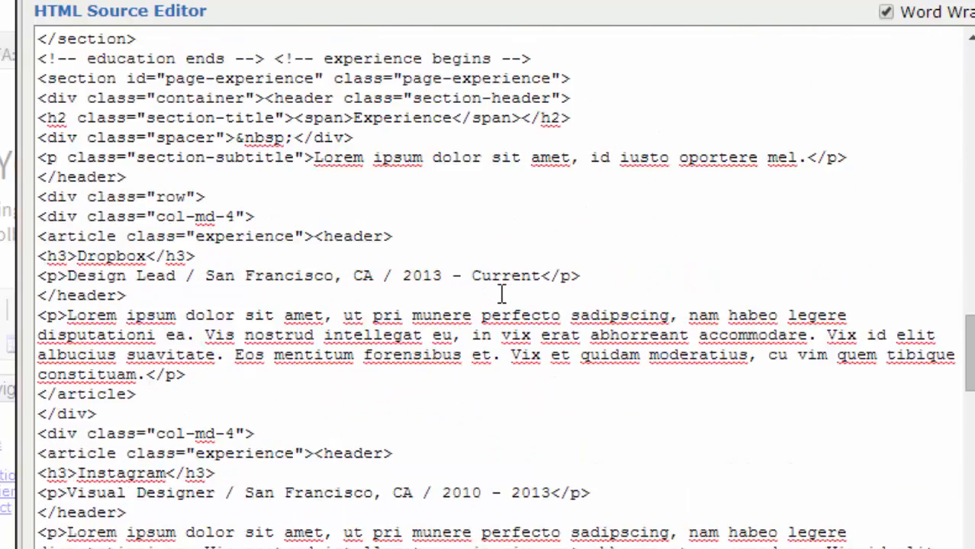
scroll(502, 294, down, 8)
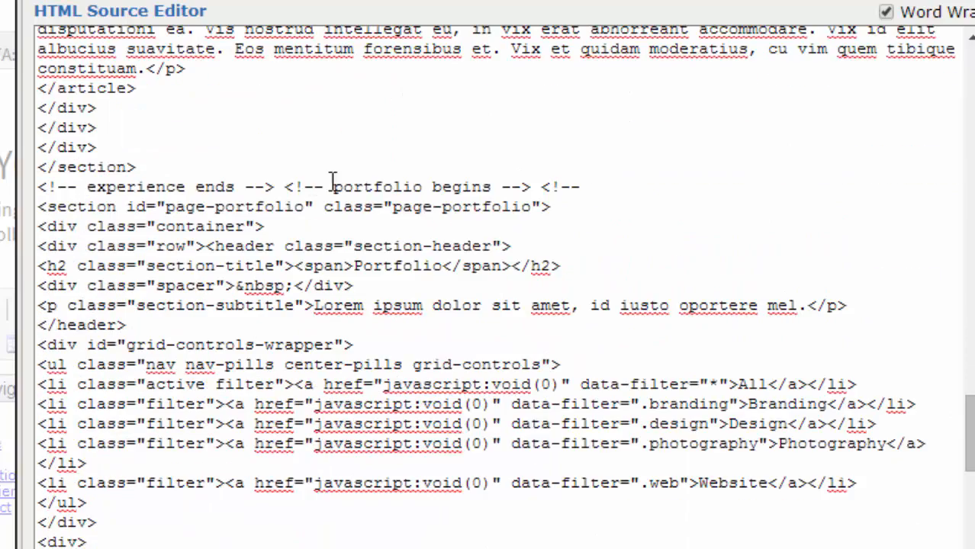
drag(541, 186, 580, 186)
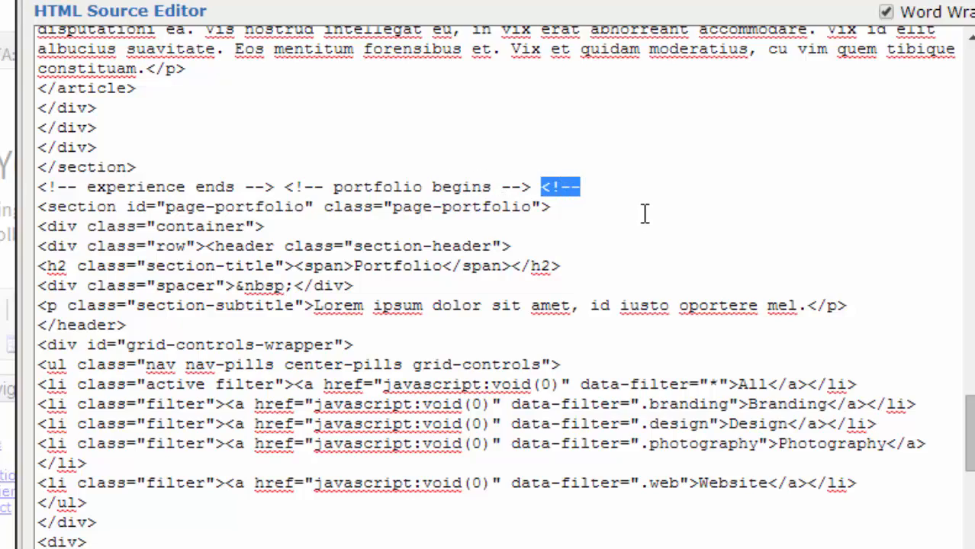
key(BackSpace)
scroll(498, 251, down, 15)
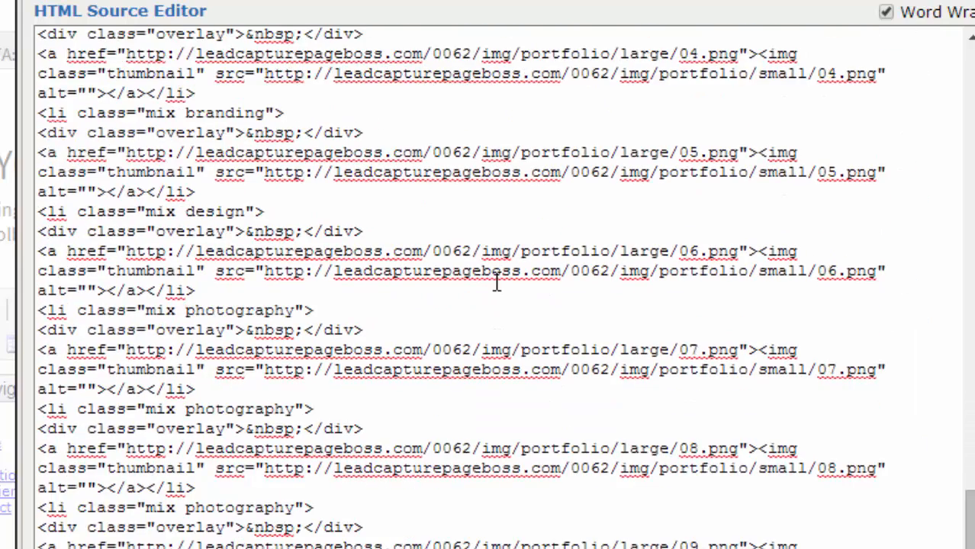
scroll(495, 292, down, 6)
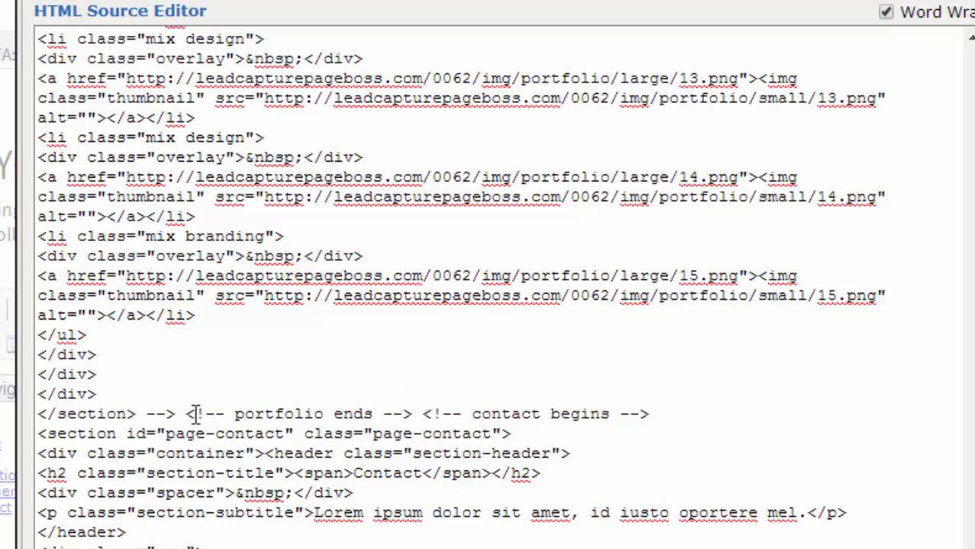
drag(177, 416, 145, 416)
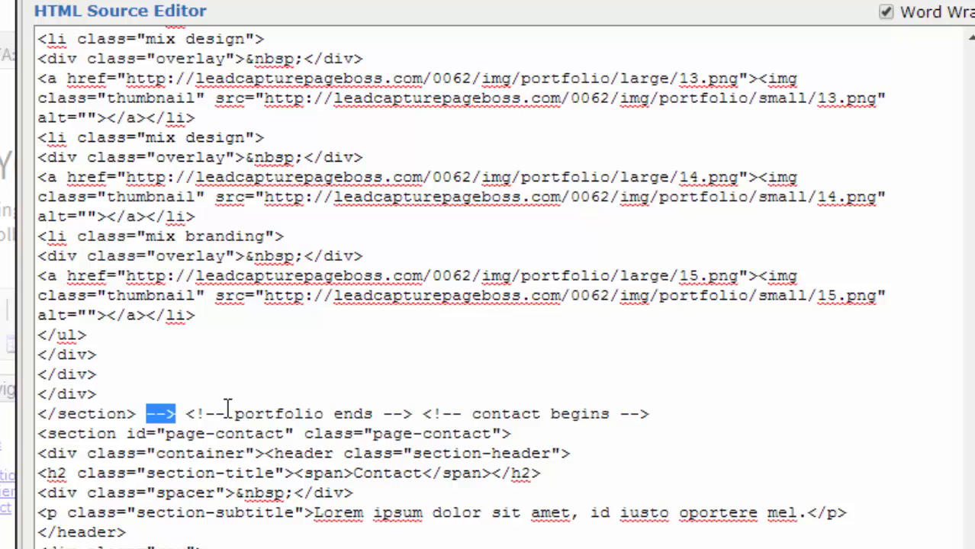
key(Delete)
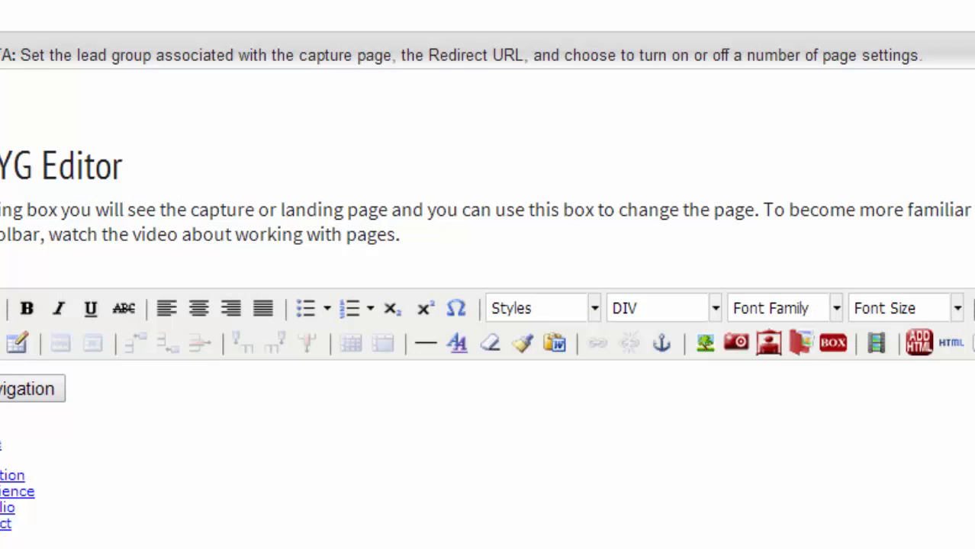
Save the page changes, reload the live page and check the Portfolio link in its navigation.
scroll(499, 473, down, 10)
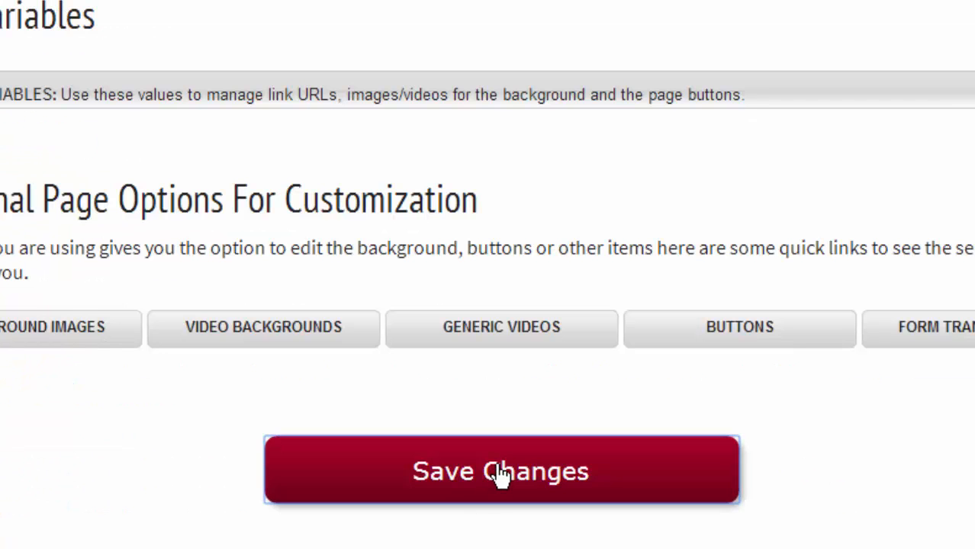
click(500, 473)
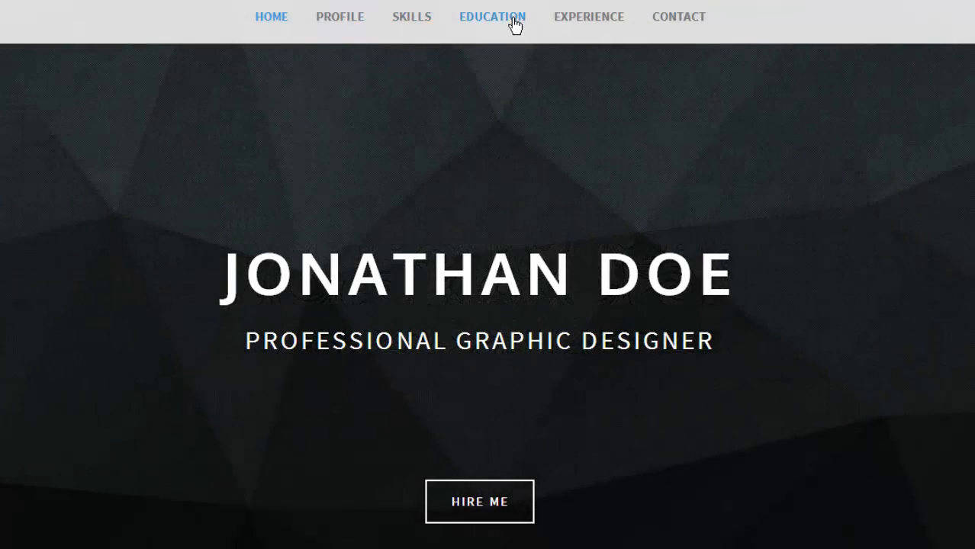
key(F5)
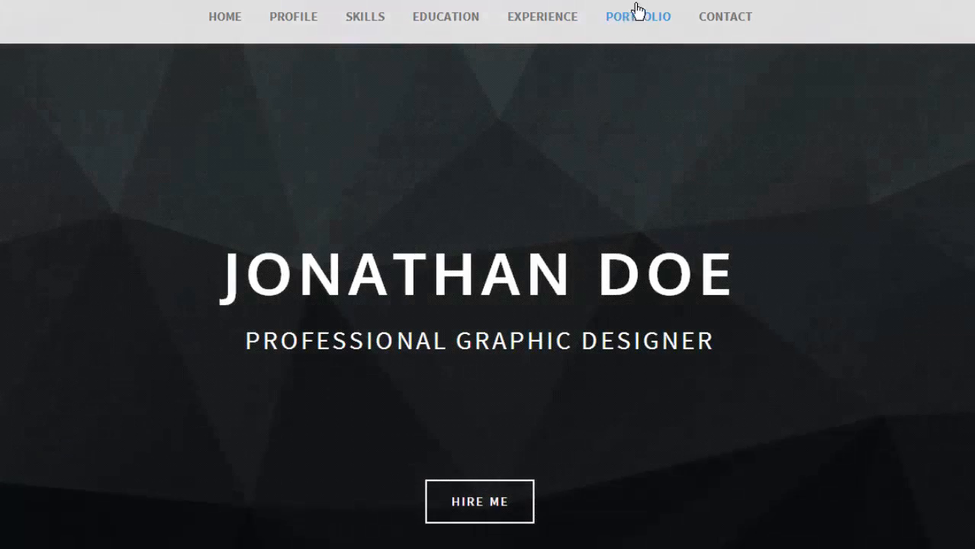
click(632, 16)
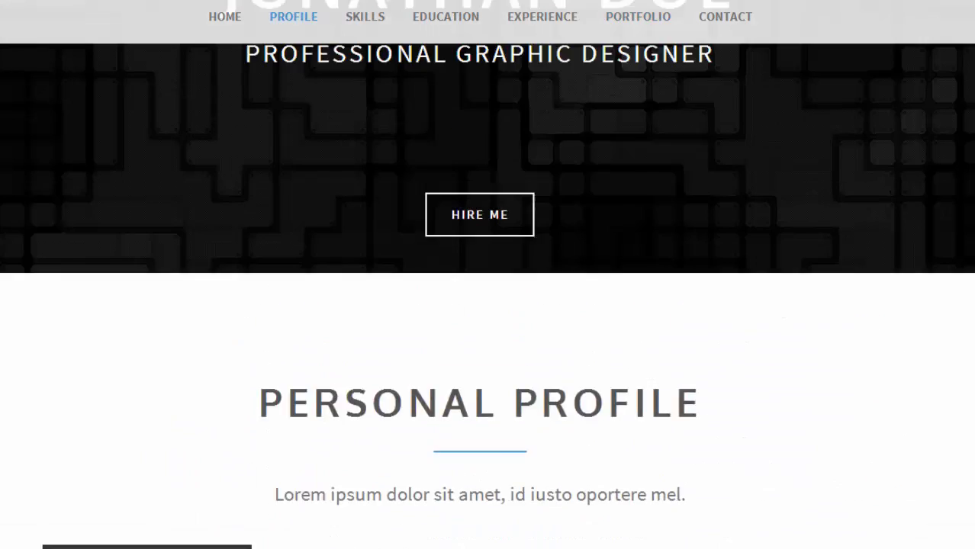
scroll(487, 296, up, 4)
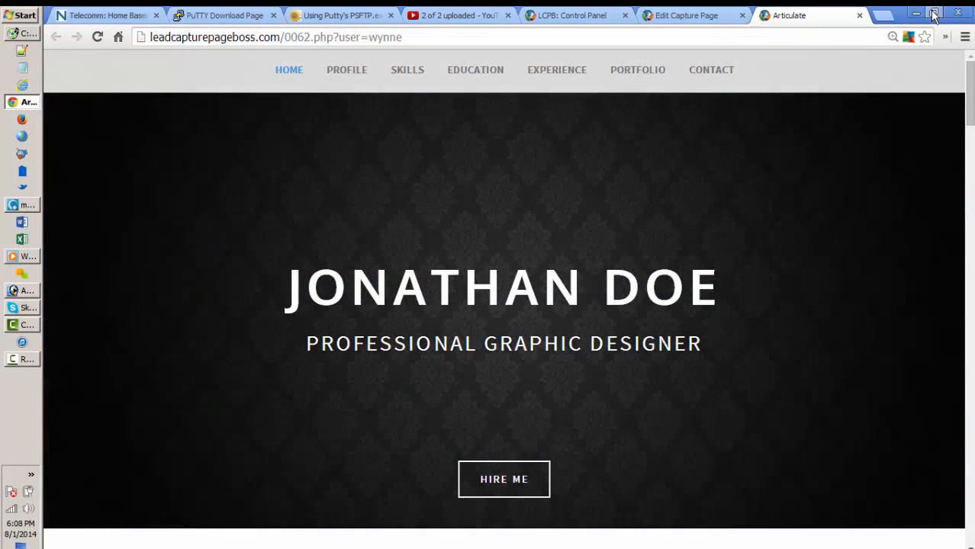
Restore the browser window down and try phone, desktop and tablet widths to check the live page's responsive layout.
click(934, 14)
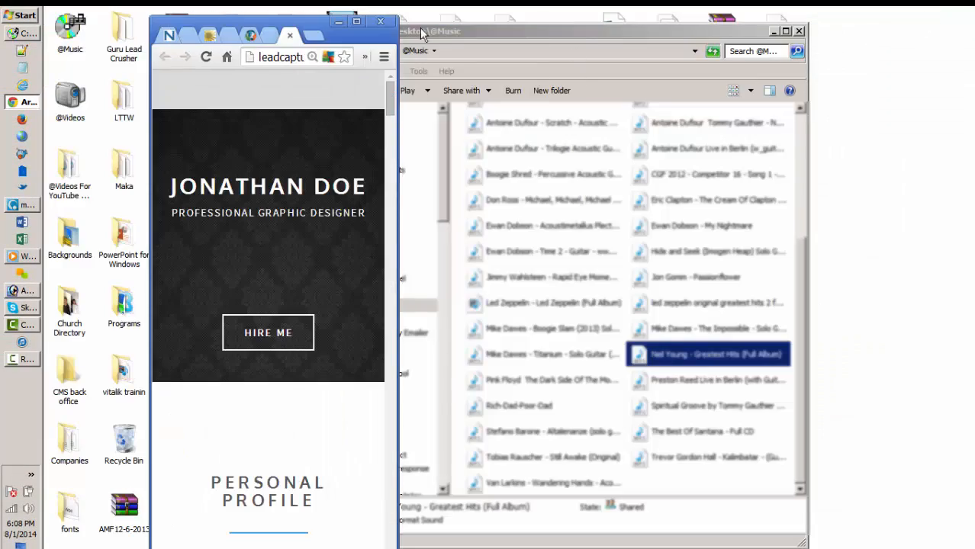
drag(307, 29, 221, 22)
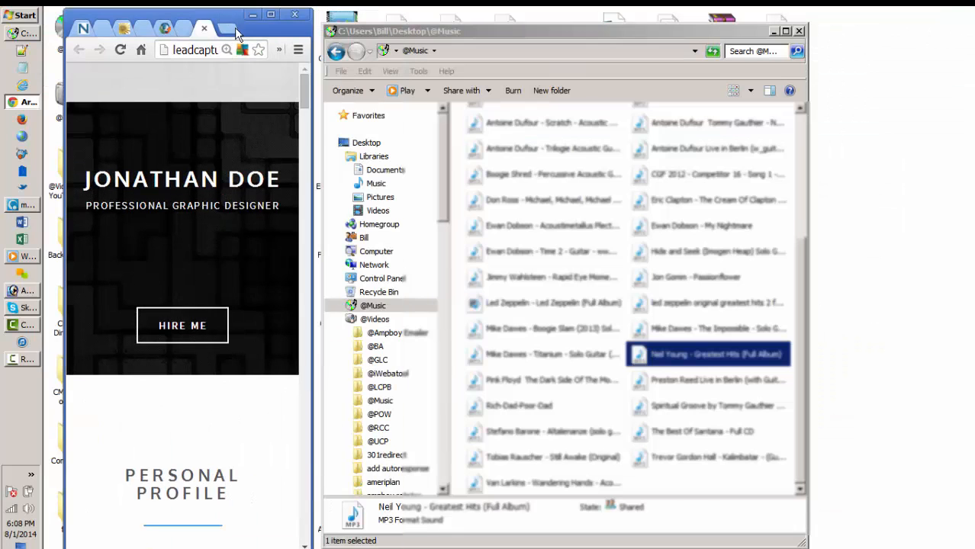
drag(312, 467, 958, 512)
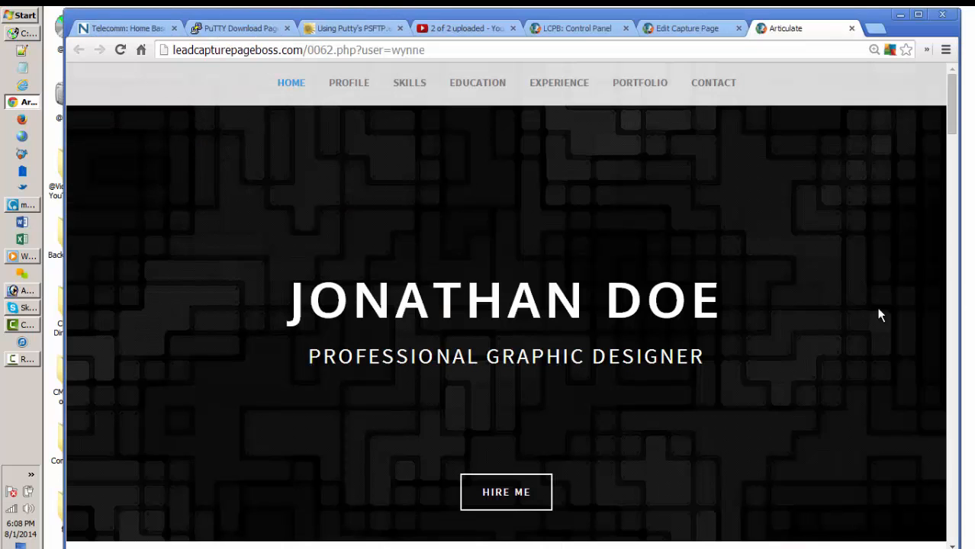
drag(959, 310, 590, 298)
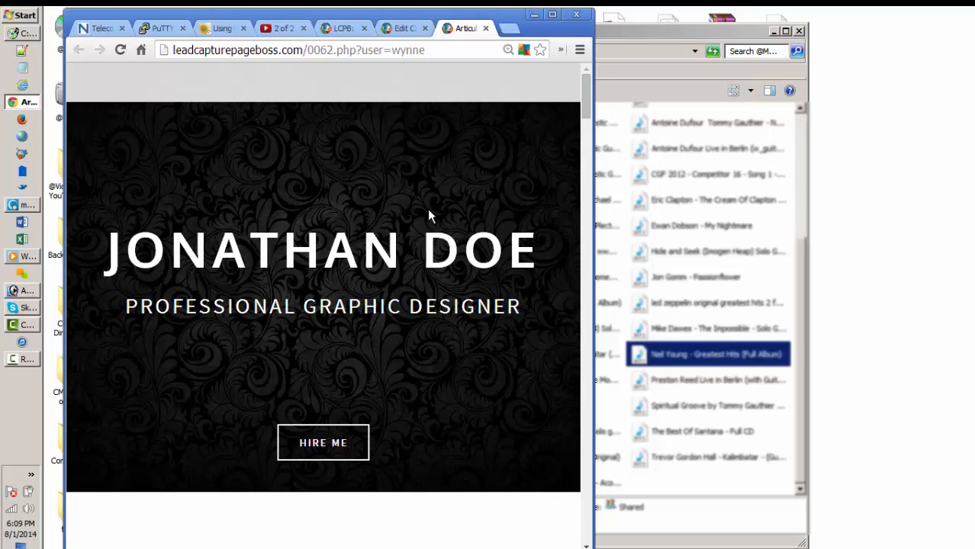
Expand and collapse the live page's compact navigation menu twice at the tablet-like window width.
click(559, 80)
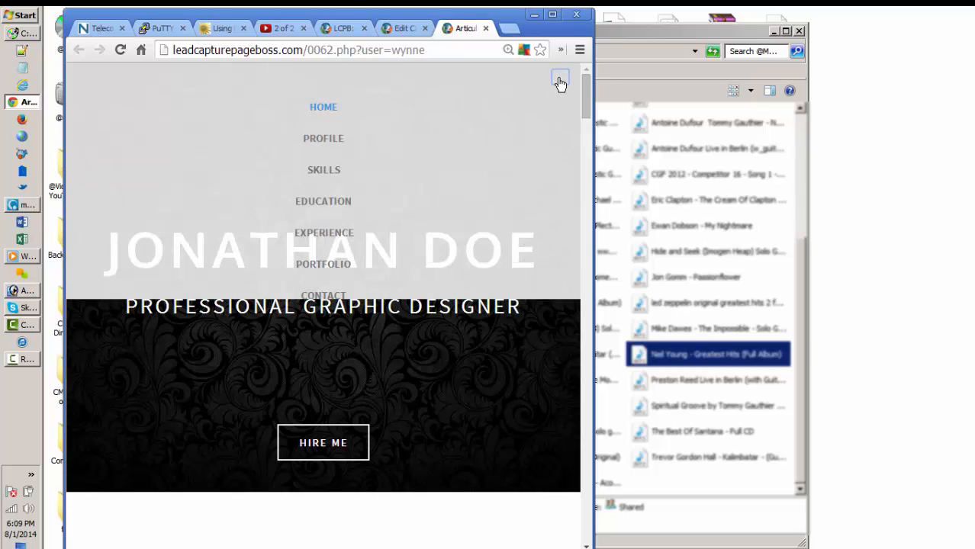
click(560, 80)
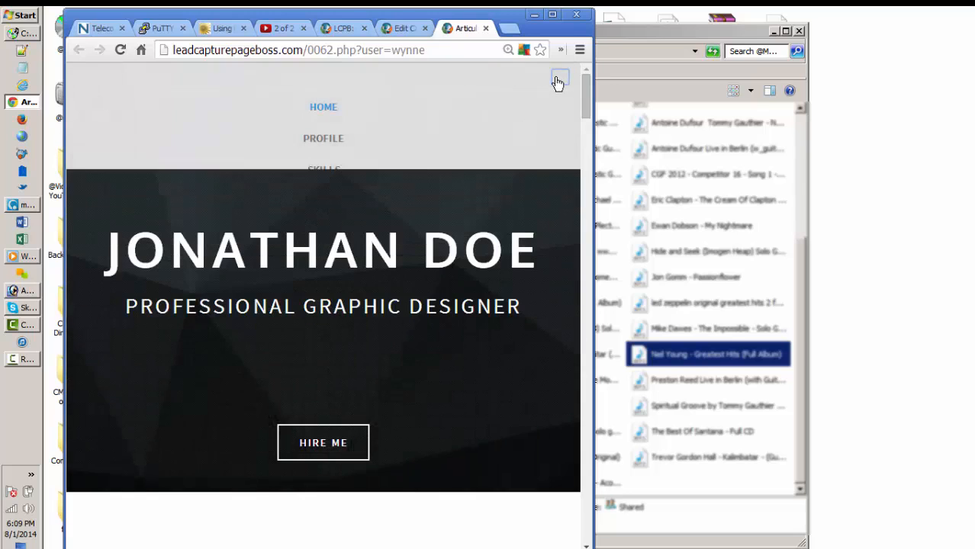
click(561, 80)
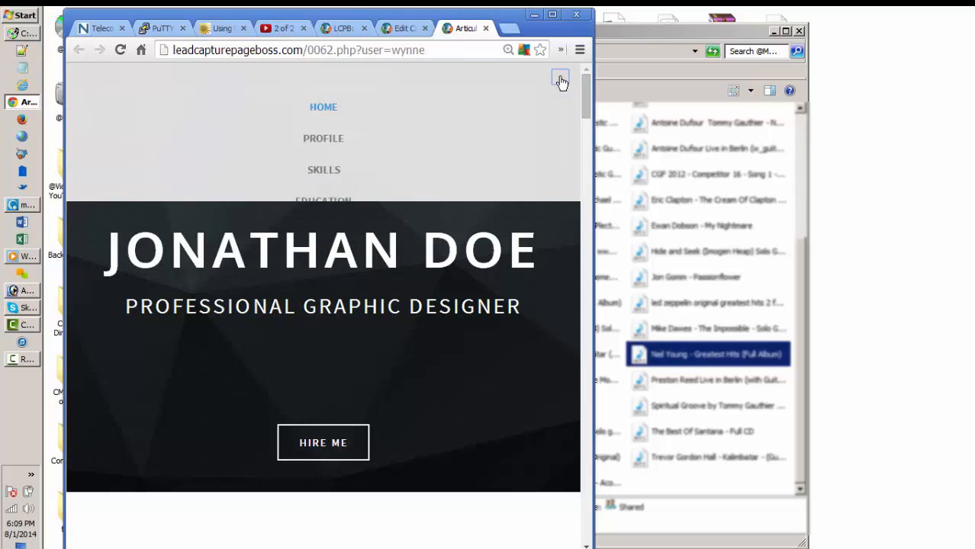
click(561, 80)
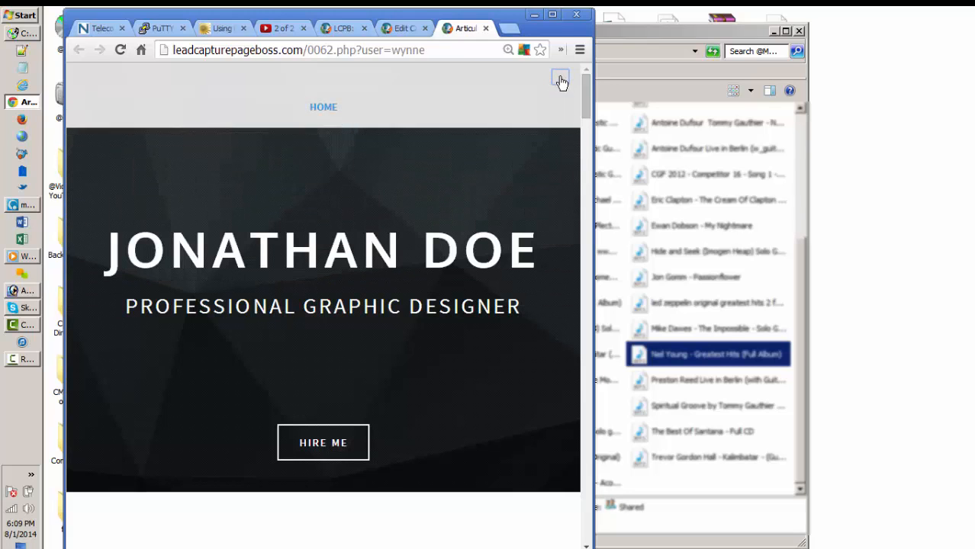
Look through the tablet-width page from Personal Profile to the Portfolio gallery, and return to the welcome header.
scroll(404, 320, down, 3)
scroll(404, 321, down, 2)
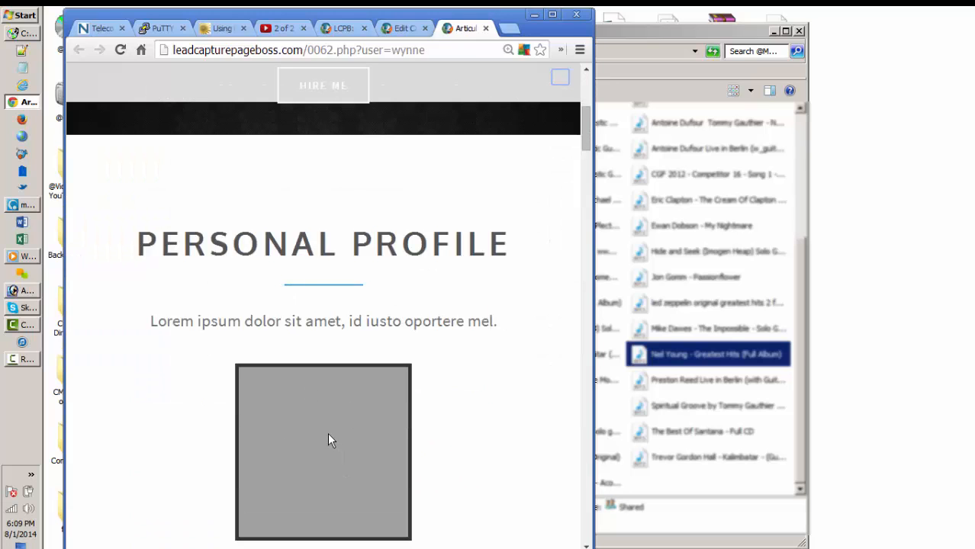
scroll(316, 418, down, 6)
scroll(316, 418, down, 8)
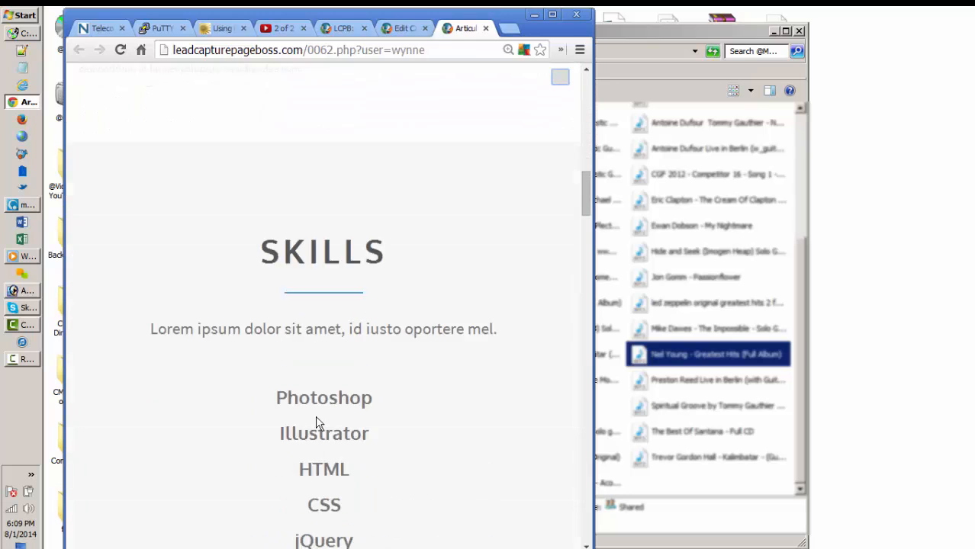
scroll(316, 420, up, 5)
scroll(319, 424, down, 2)
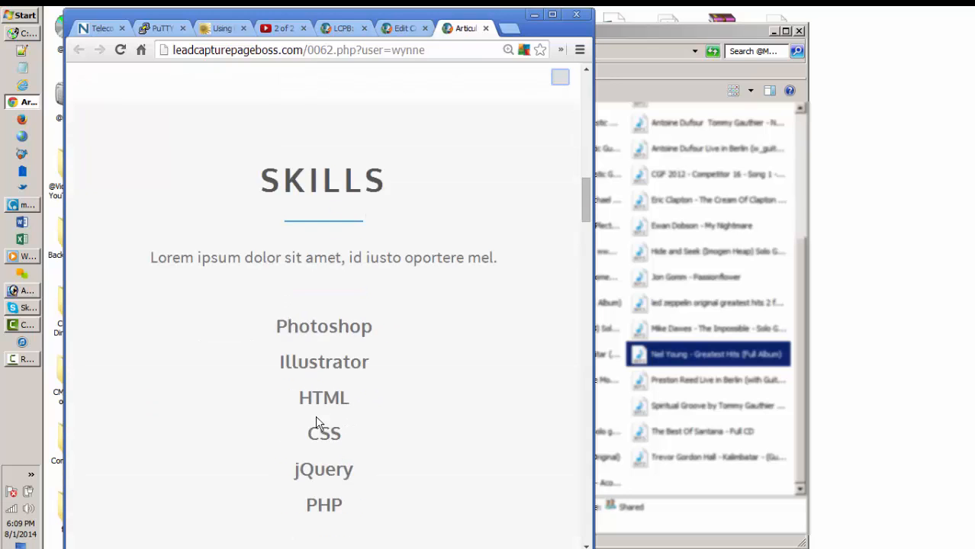
scroll(323, 351, down, 9)
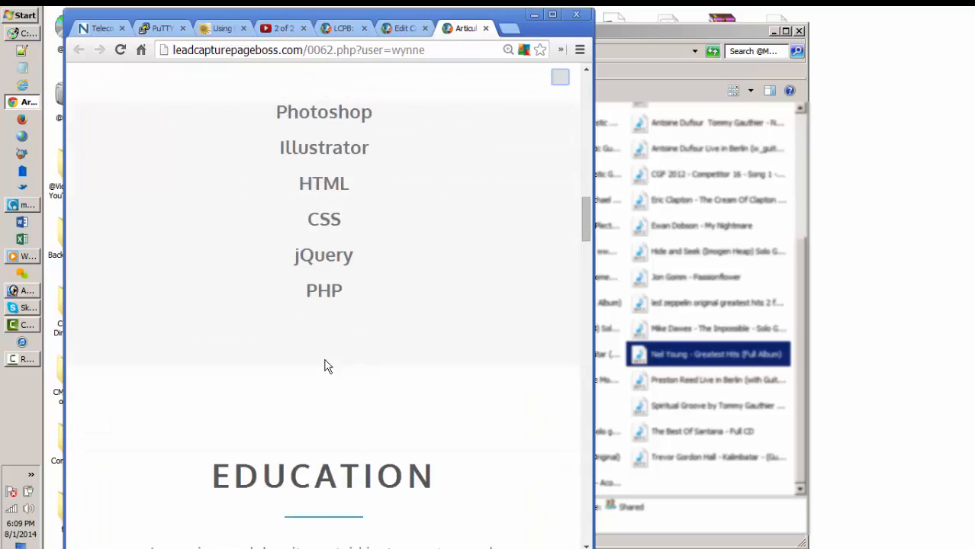
scroll(271, 261, up, 1)
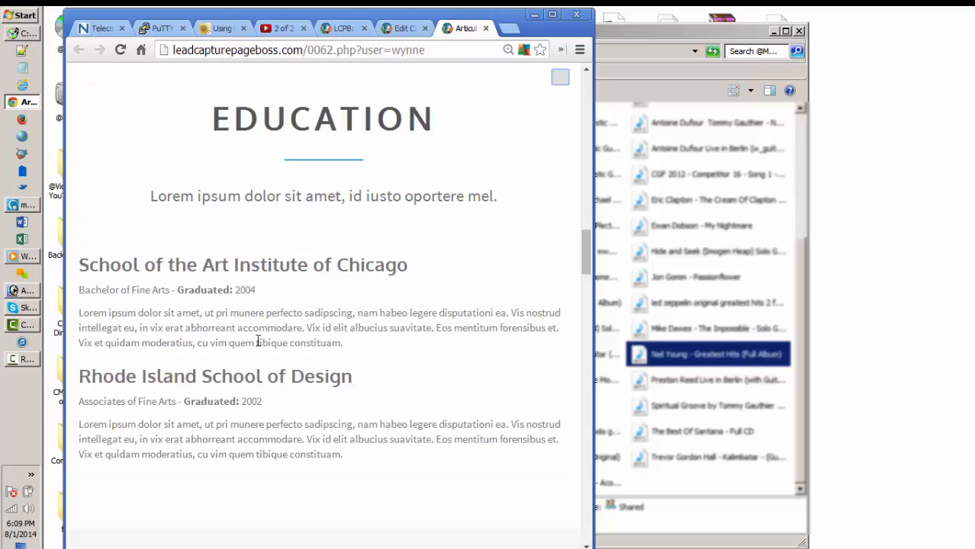
scroll(258, 341, down, 13)
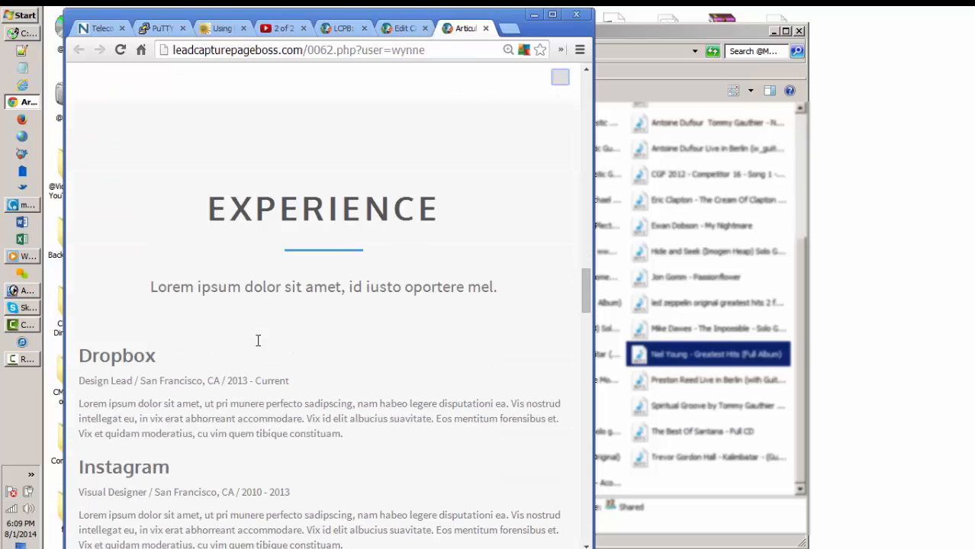
scroll(258, 345, down, 6)
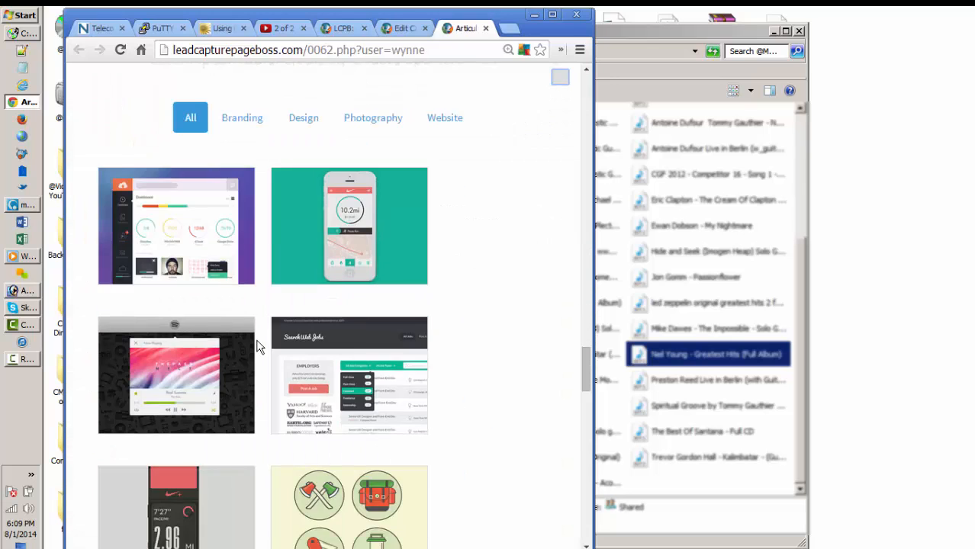
scroll(257, 344, up, 20)
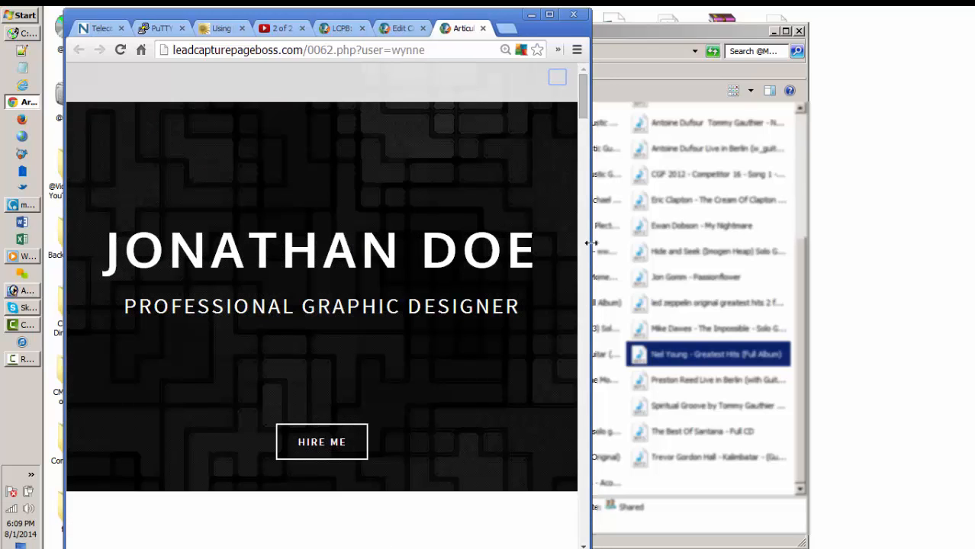
Narrow the window to phone width, test the compact navigation menu and Hire Me button, and look through the sections.
drag(593, 243, 309, 200)
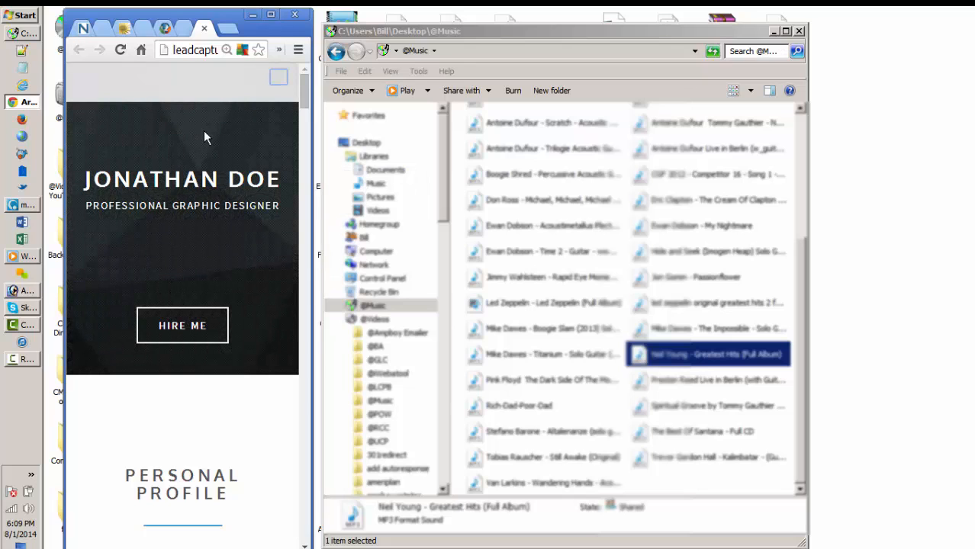
click(277, 78)
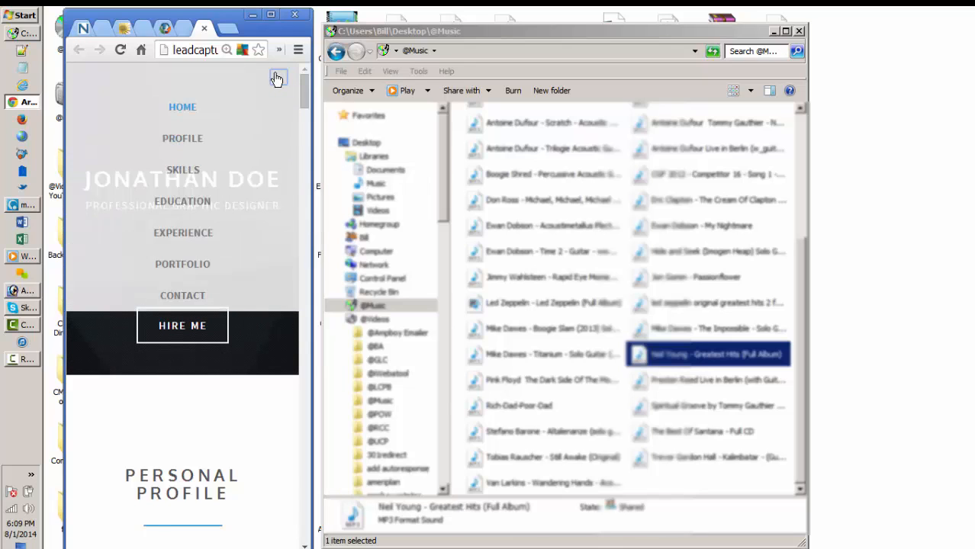
click(277, 78)
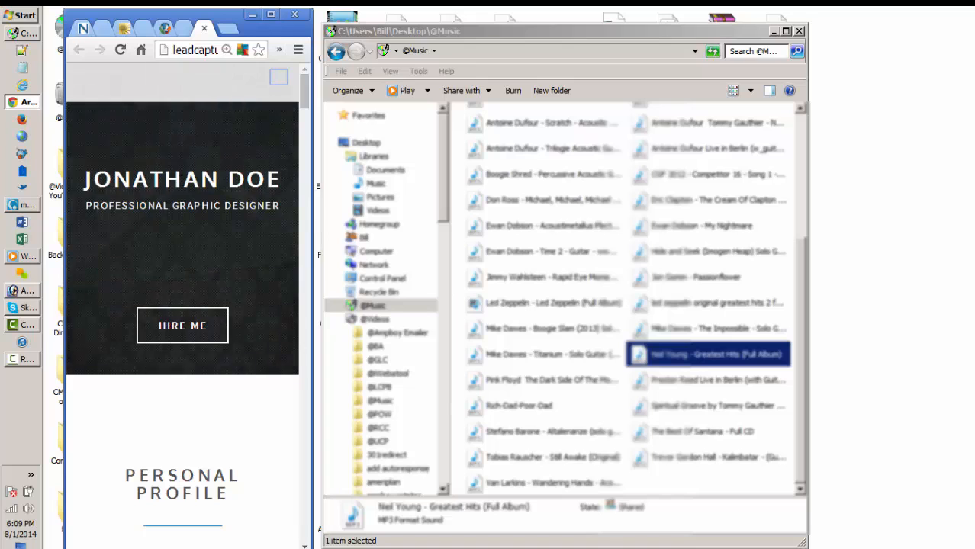
click(186, 327)
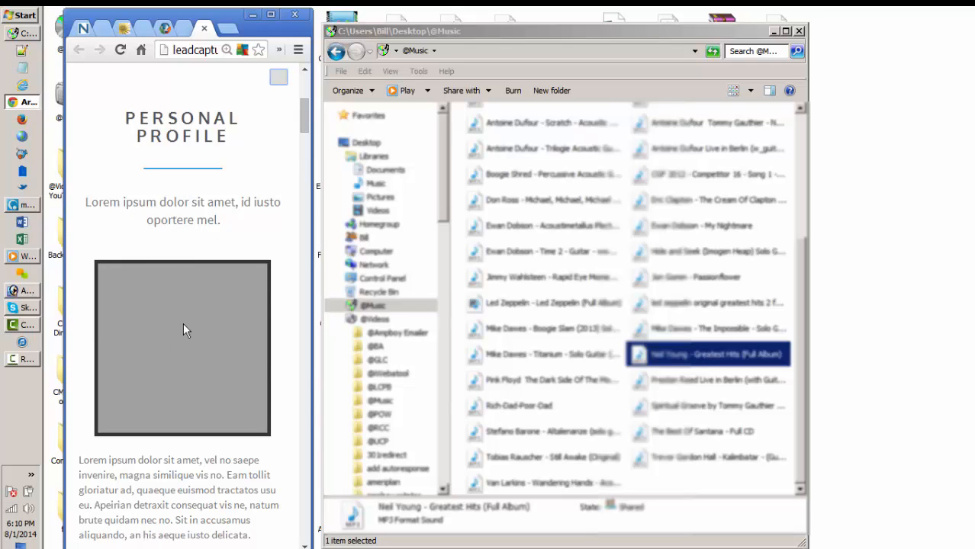
scroll(183, 330, down, 10)
scroll(183, 330, down, 12)
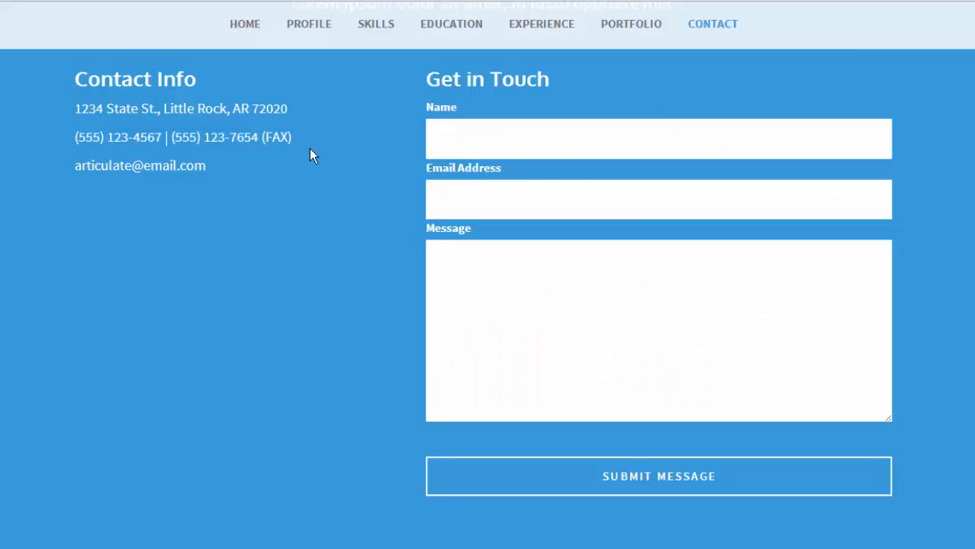
Review the live page at full width from the Contact section back up through Portfolio to the welcome header.
scroll(309, 152, up, 7)
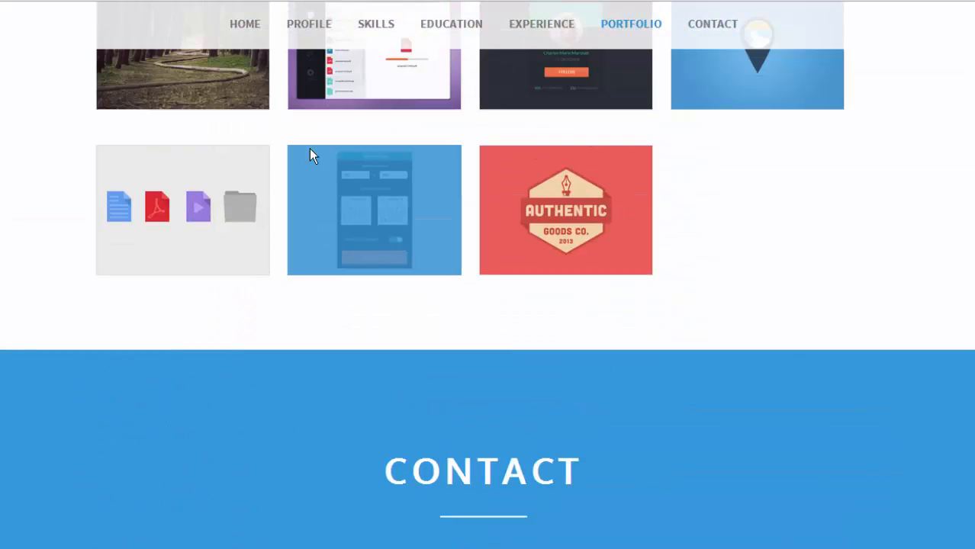
scroll(309, 153, up, 12)
scroll(309, 153, up, 3)
scroll(309, 153, up, 10)
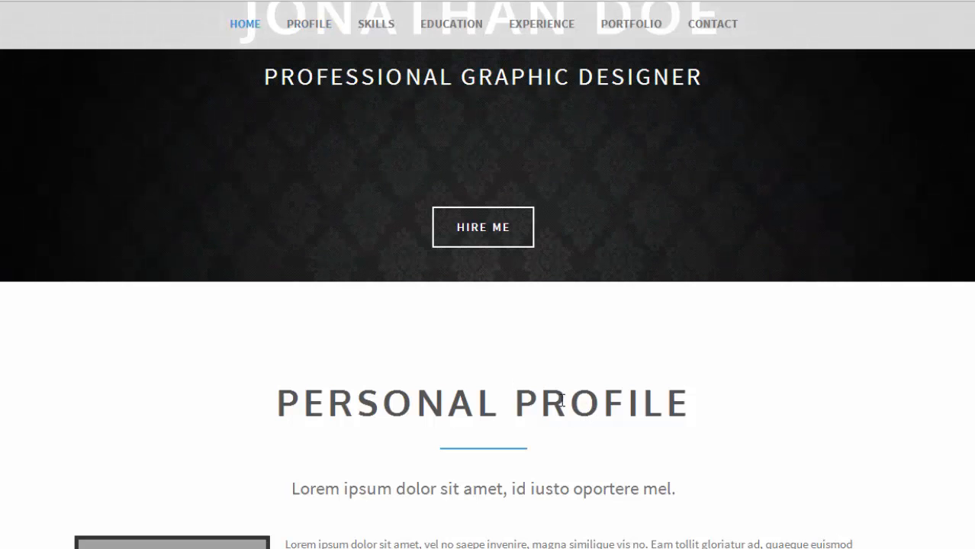
scroll(557, 397, up, 1)
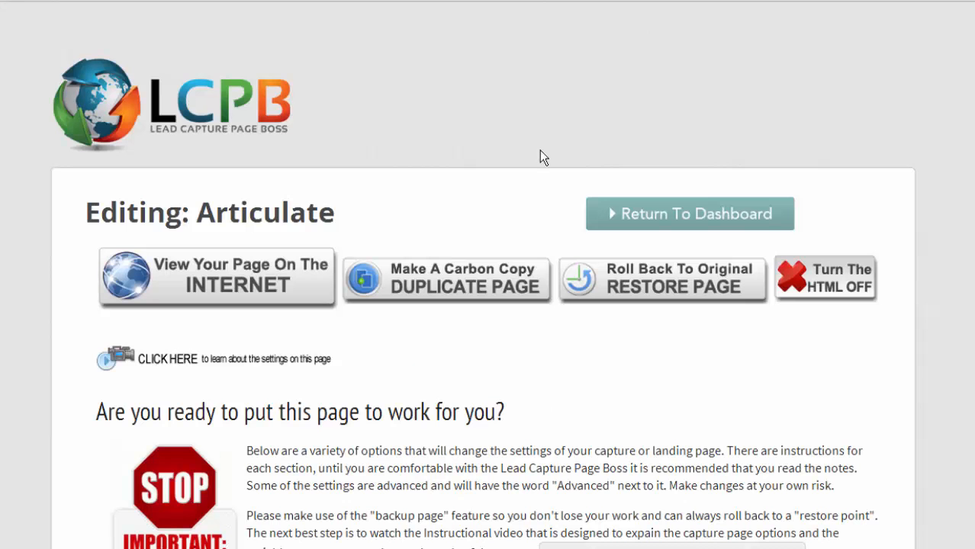
Expand the Page Variables in the Articulate page editor to examine the four background image values.
scroll(9, 211, down, 7)
scroll(8, 211, down, 20)
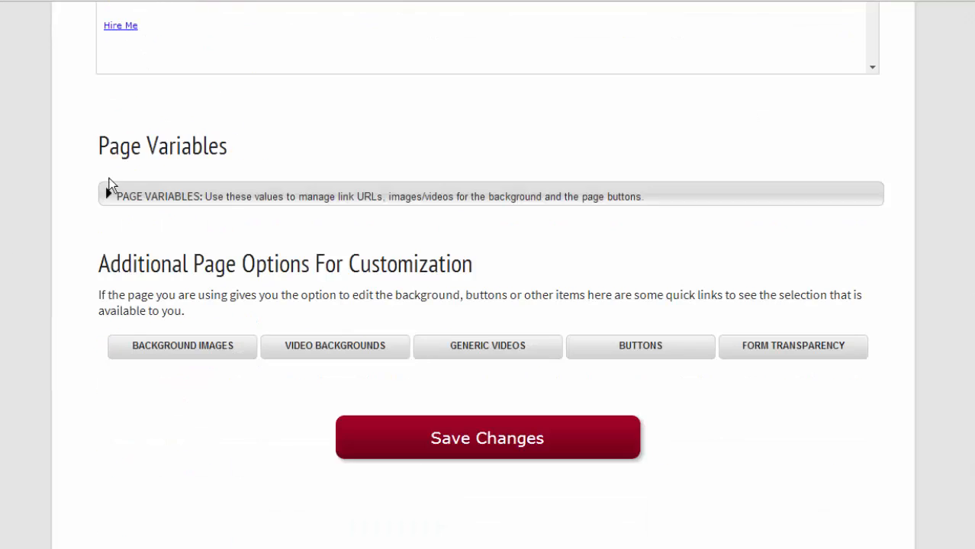
click(108, 195)
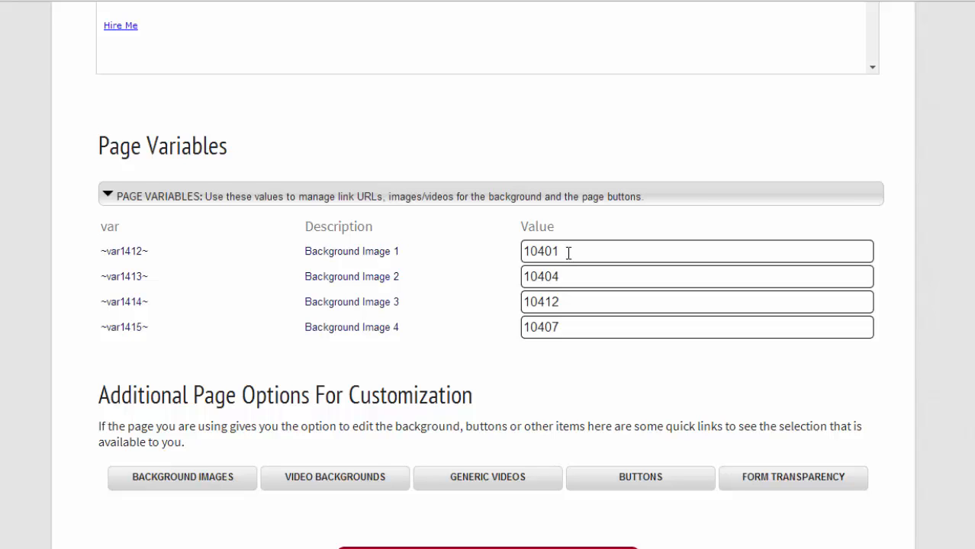
scroll(40, 408, down, 2)
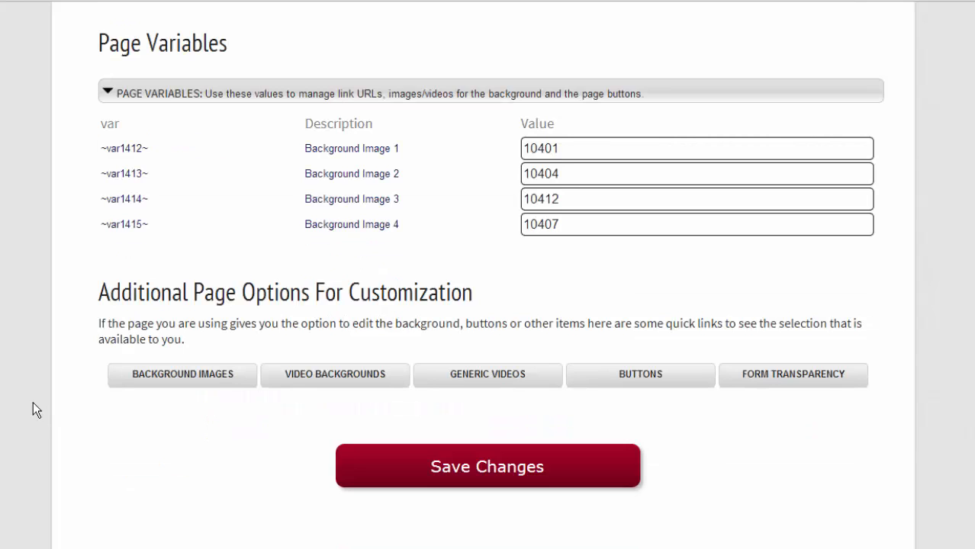